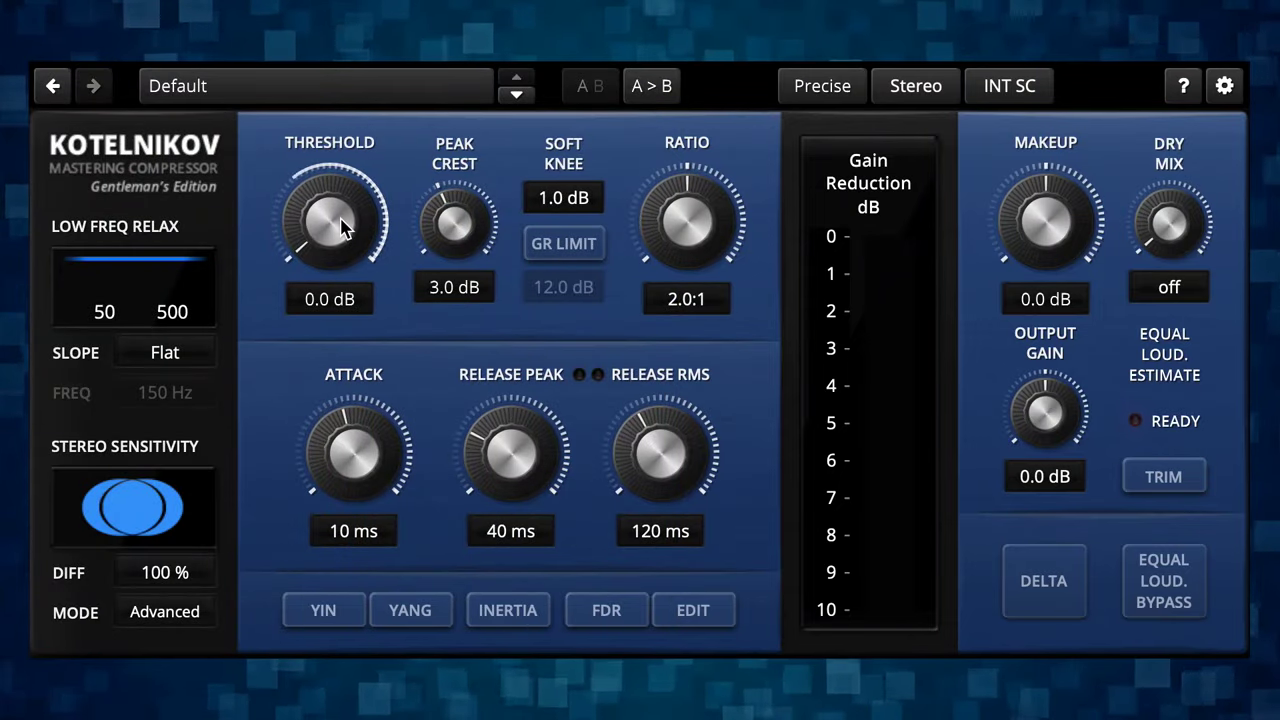
# Lower the compressor's threshold to -24.0 dB
pyautogui.scroll(-3, 341, 228)
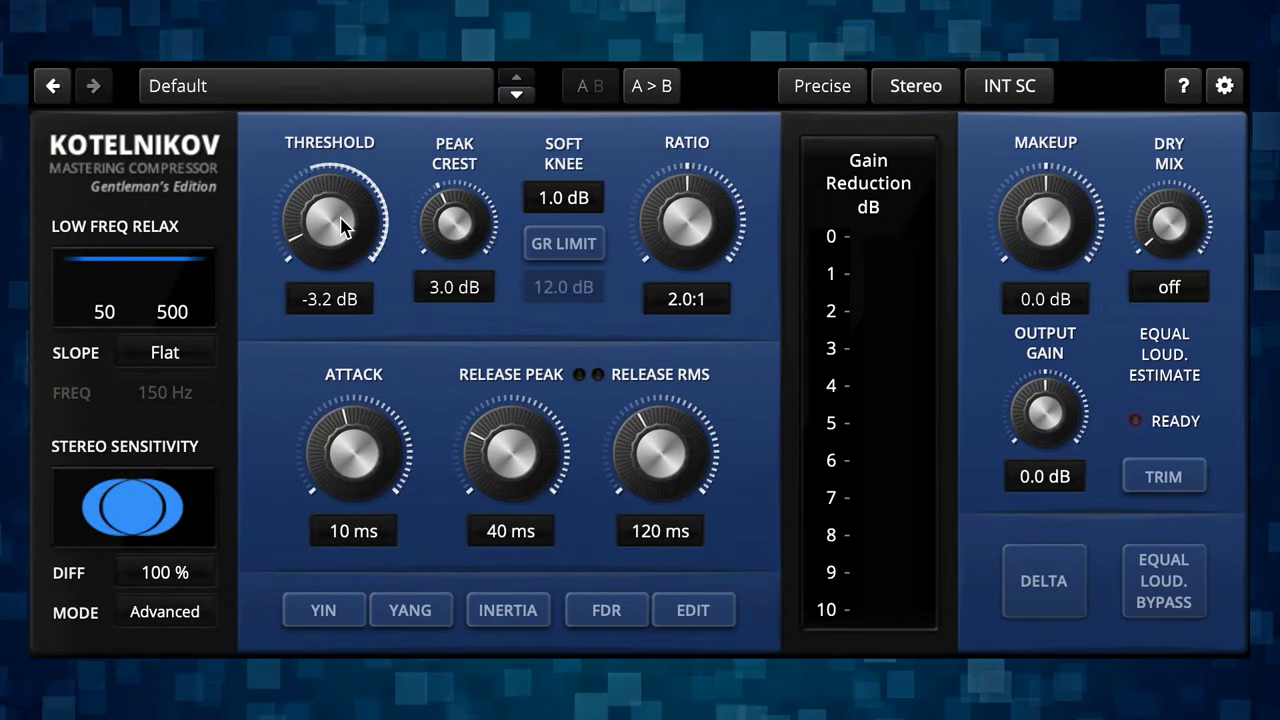
pyautogui.scroll(-12, 341, 227)
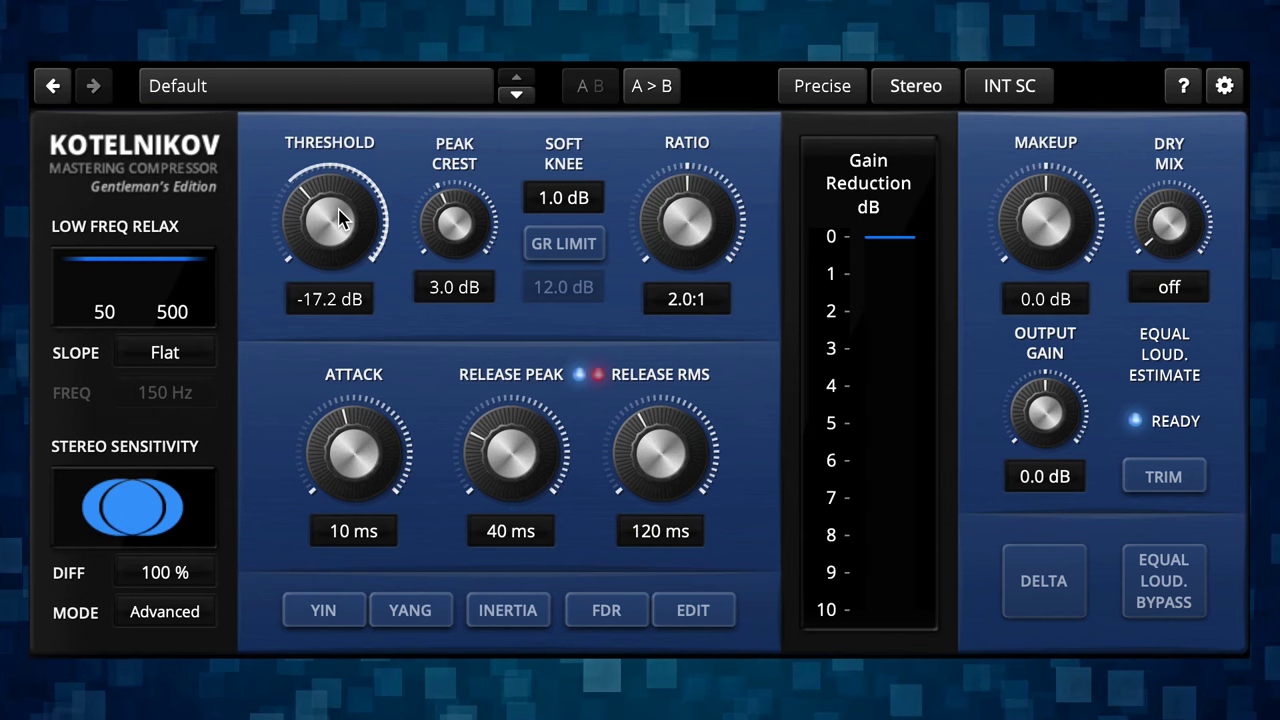
pyautogui.scroll(-7, 341, 220)
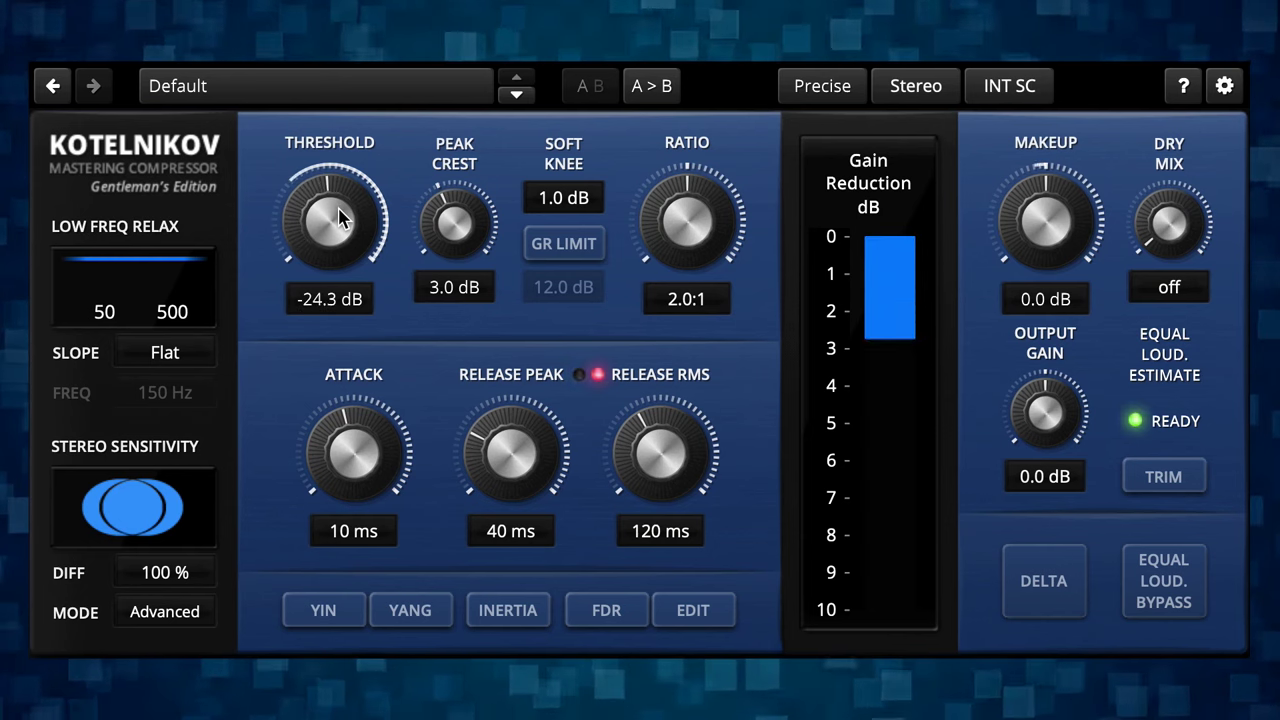
pyautogui.scroll(-1, 341, 220)
pyautogui.scroll(1, 341, 220)
pyautogui.scroll(1, 341, 220)
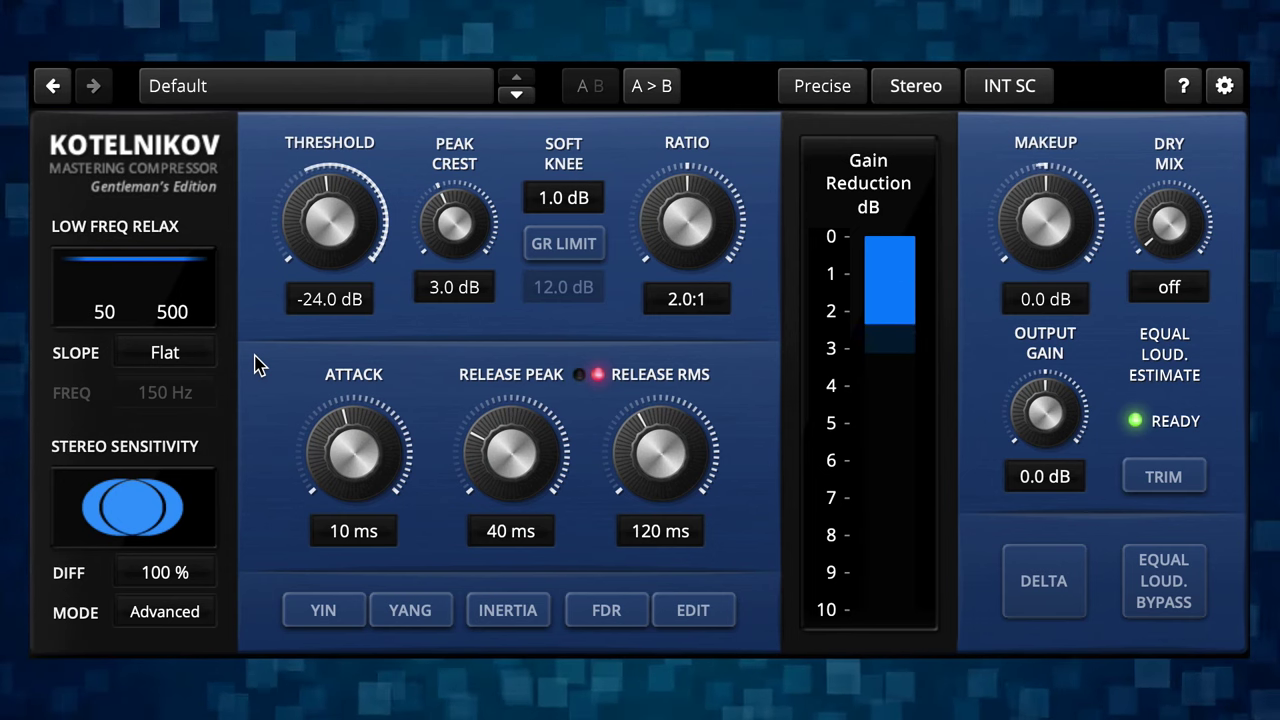
# Enable the frequency dependent ratio and open its settings, choosing the Shelf A shape
pyautogui.click(632, 627)
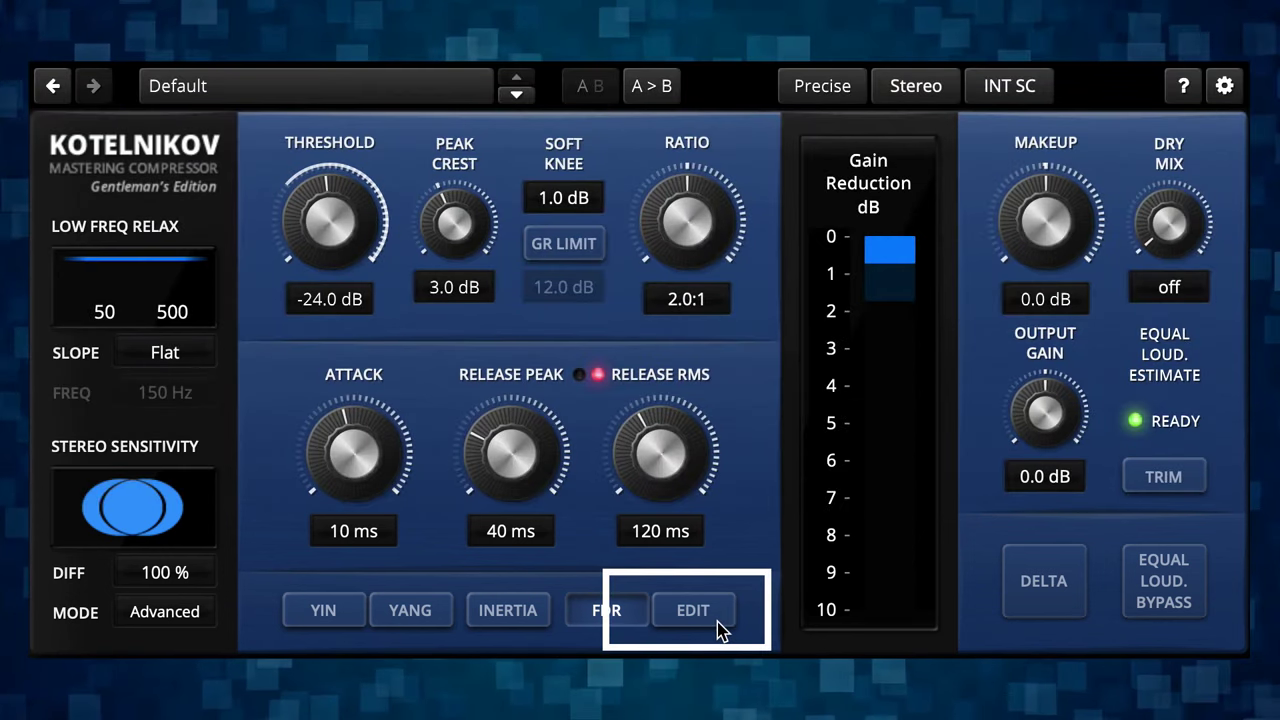
pyautogui.click(719, 628)
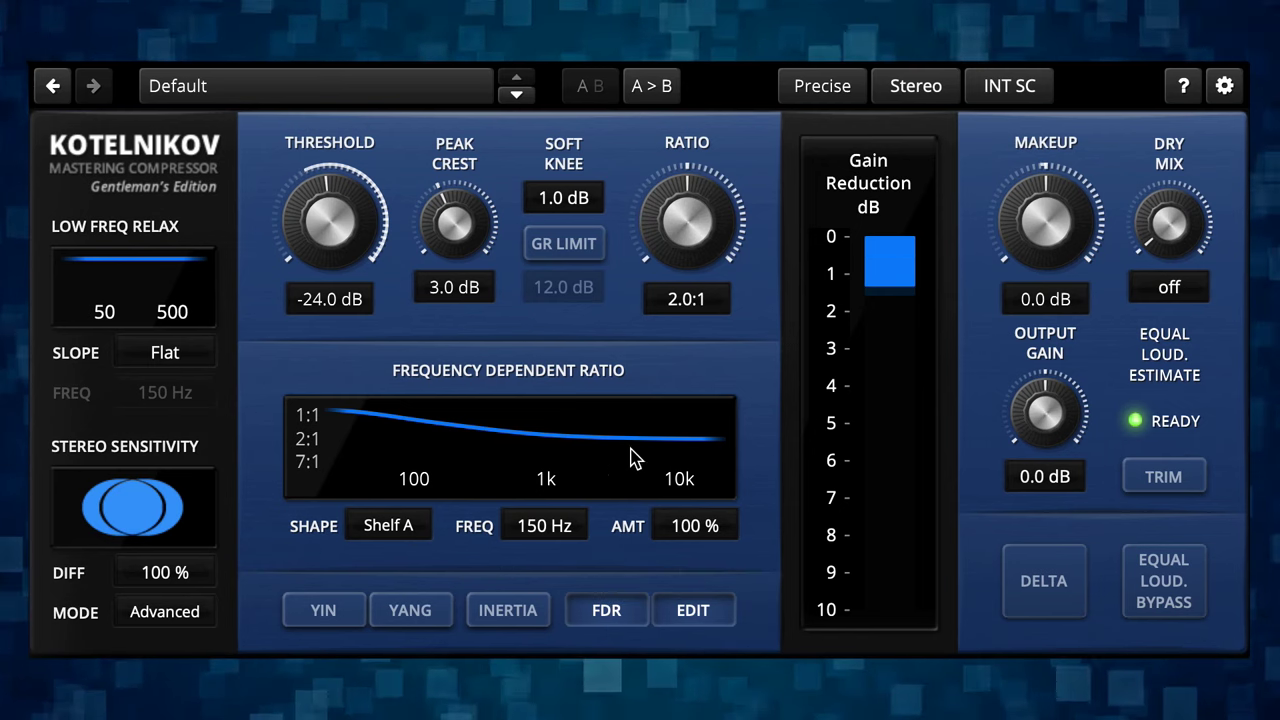
pyautogui.click(414, 534)
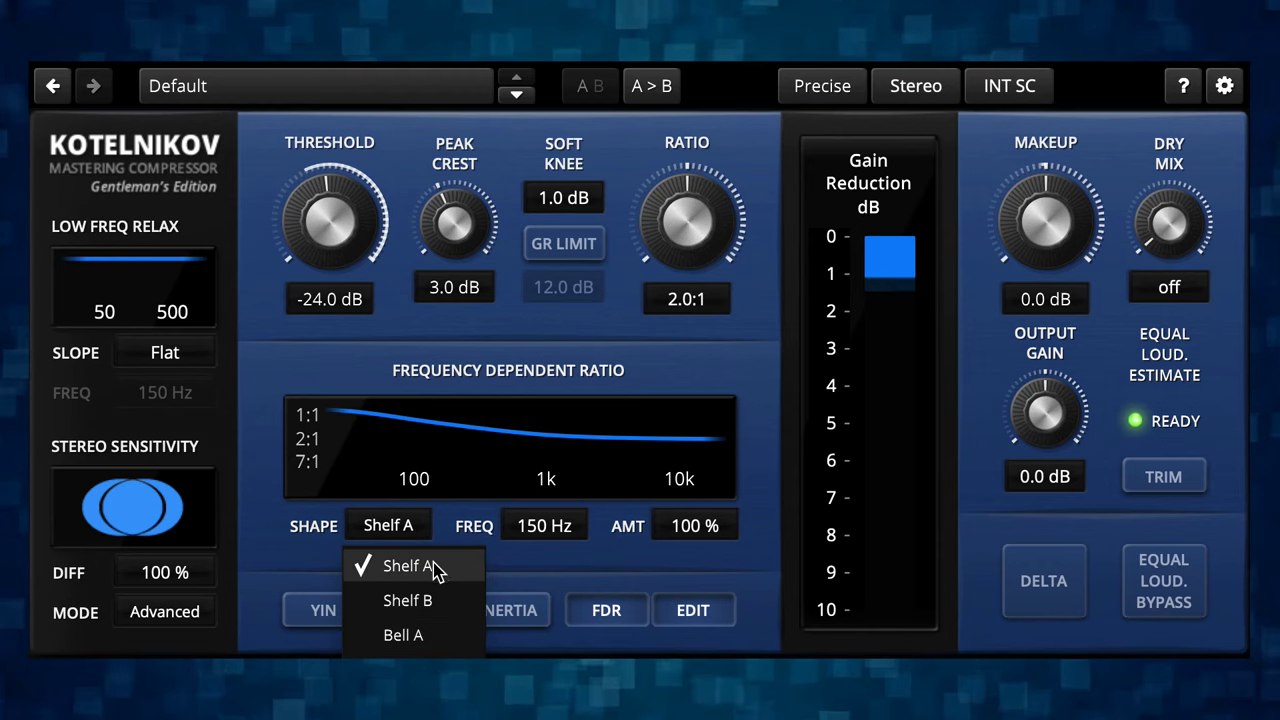
pyautogui.click(440, 568)
# Try the Shelf B, Bell A and EL Curve shapes for the frequency dependent ratio
pyautogui.click(423, 531)
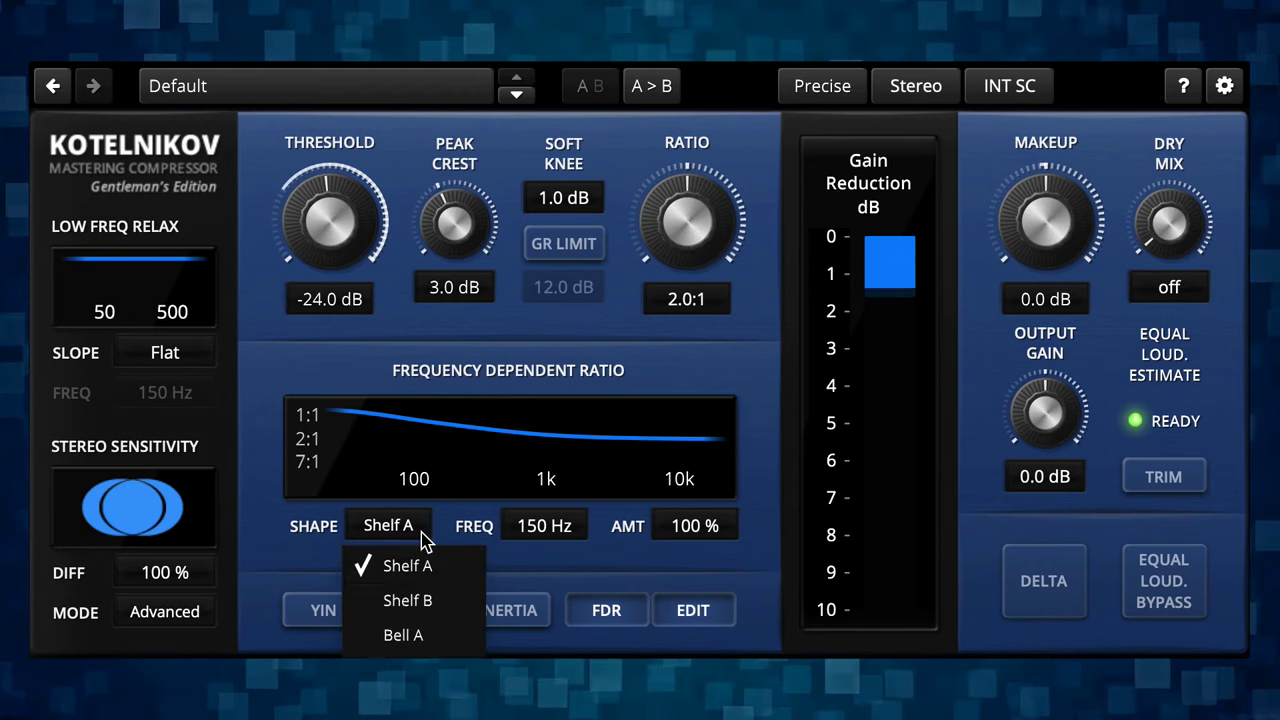
pyautogui.click(421, 613)
pyautogui.click(423, 551)
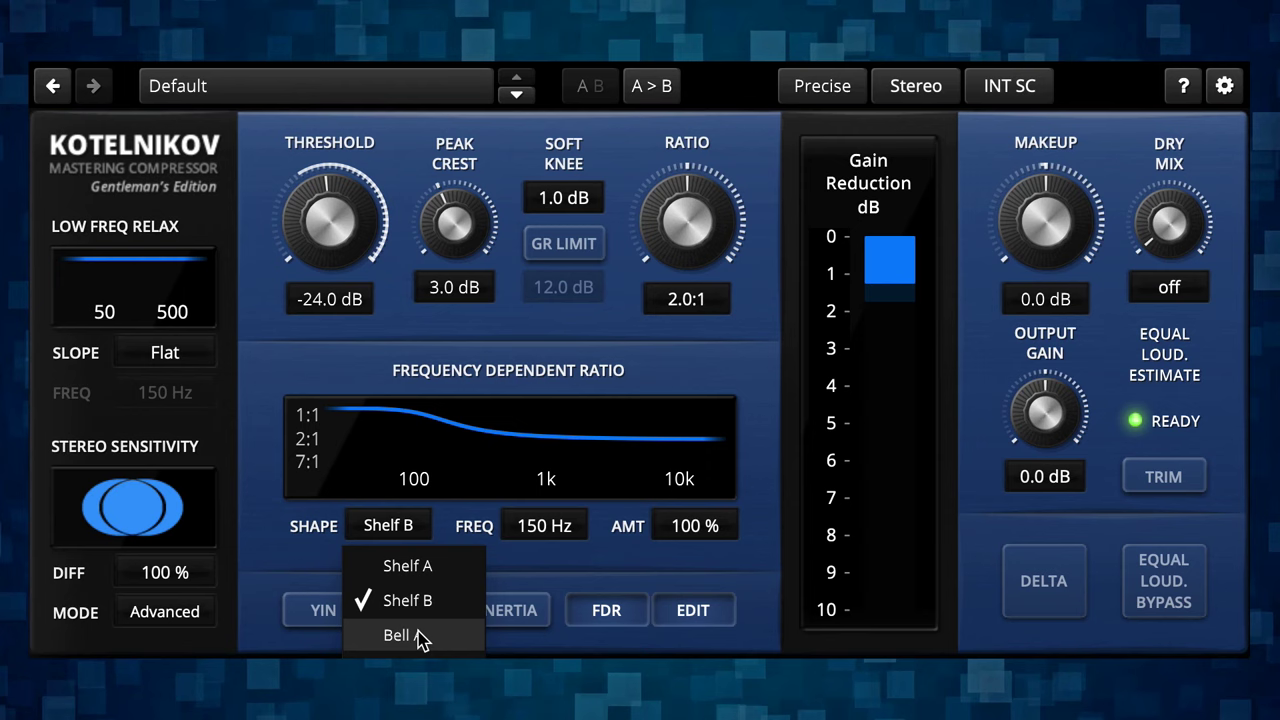
pyautogui.click(423, 634)
pyautogui.click(418, 535)
pyautogui.click(420, 668)
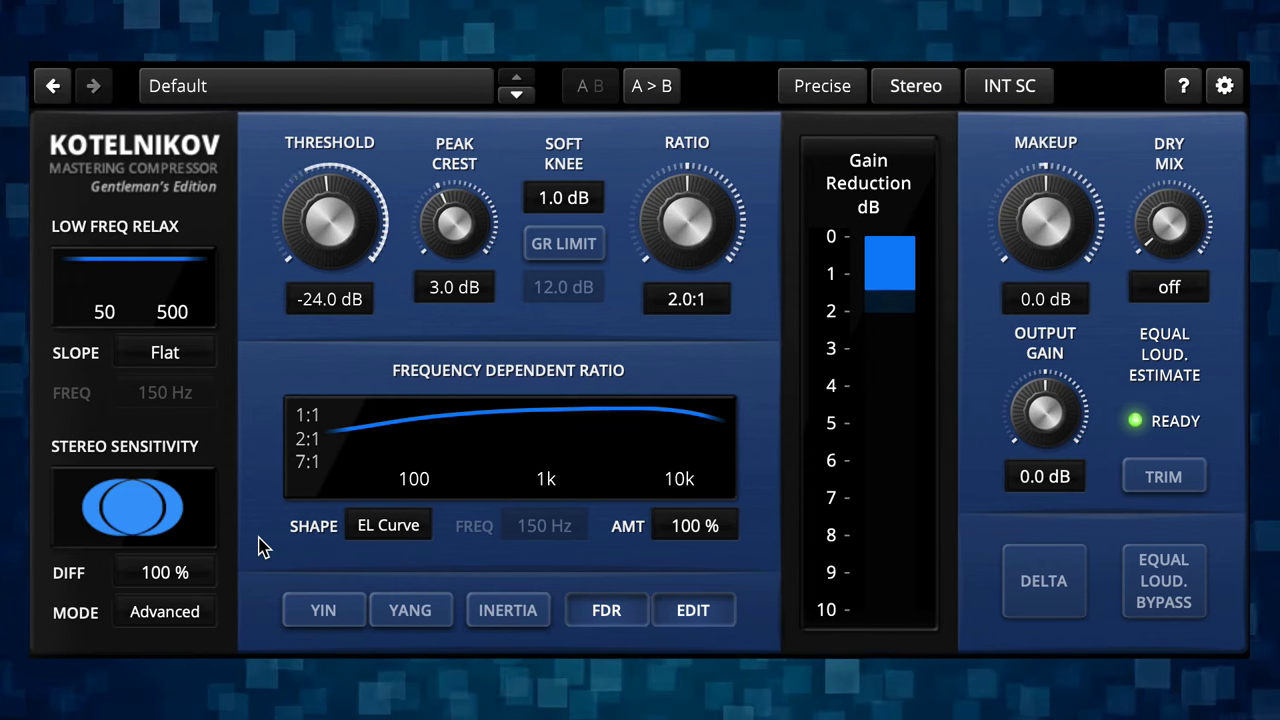
# Set the frequency dependent ratio's shape to Shelf B, with its frequency at 150 Hz and amount at 100 %
pyautogui.click(370, 527)
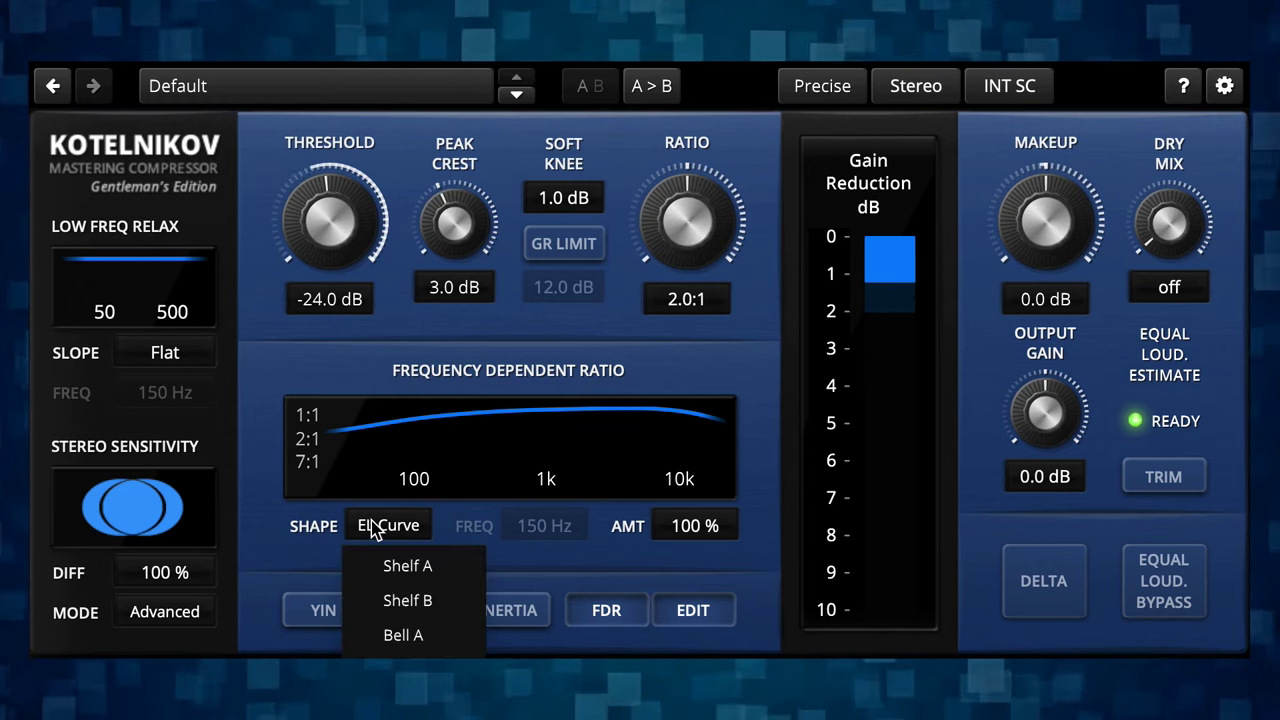
pyautogui.click(433, 604)
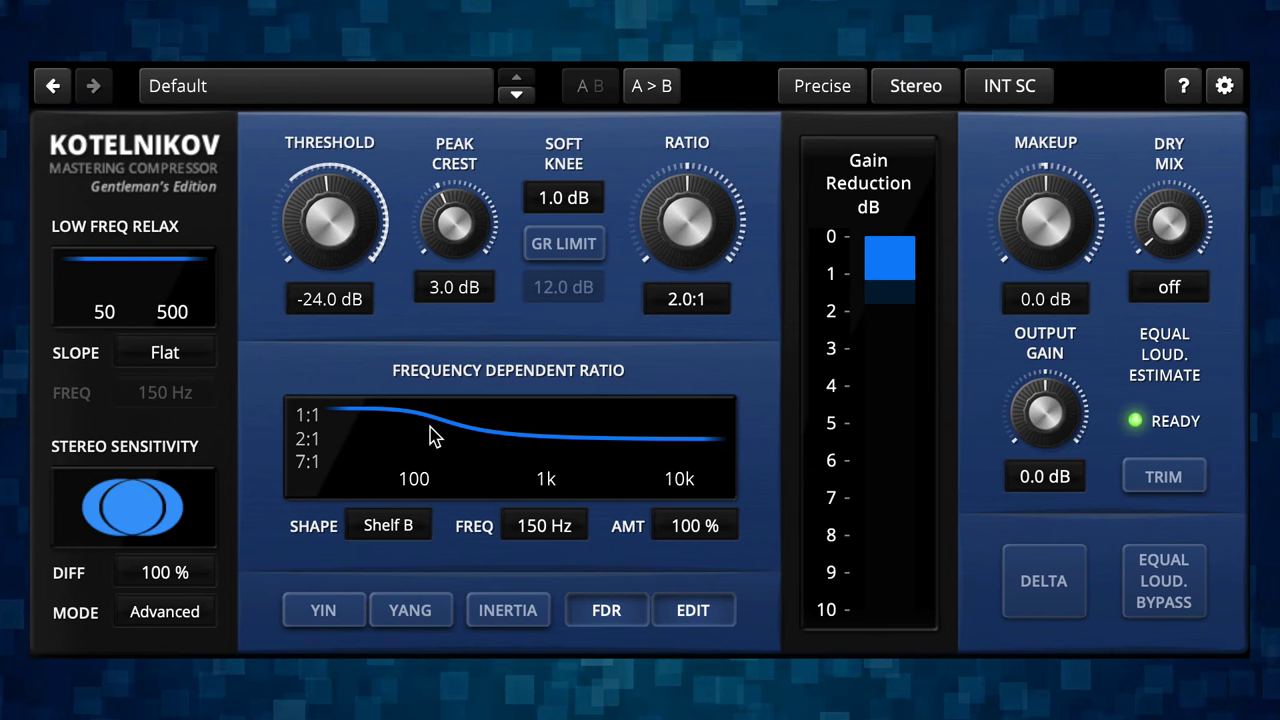
pyautogui.moveTo(430, 434); pyautogui.dragTo(350, 416)
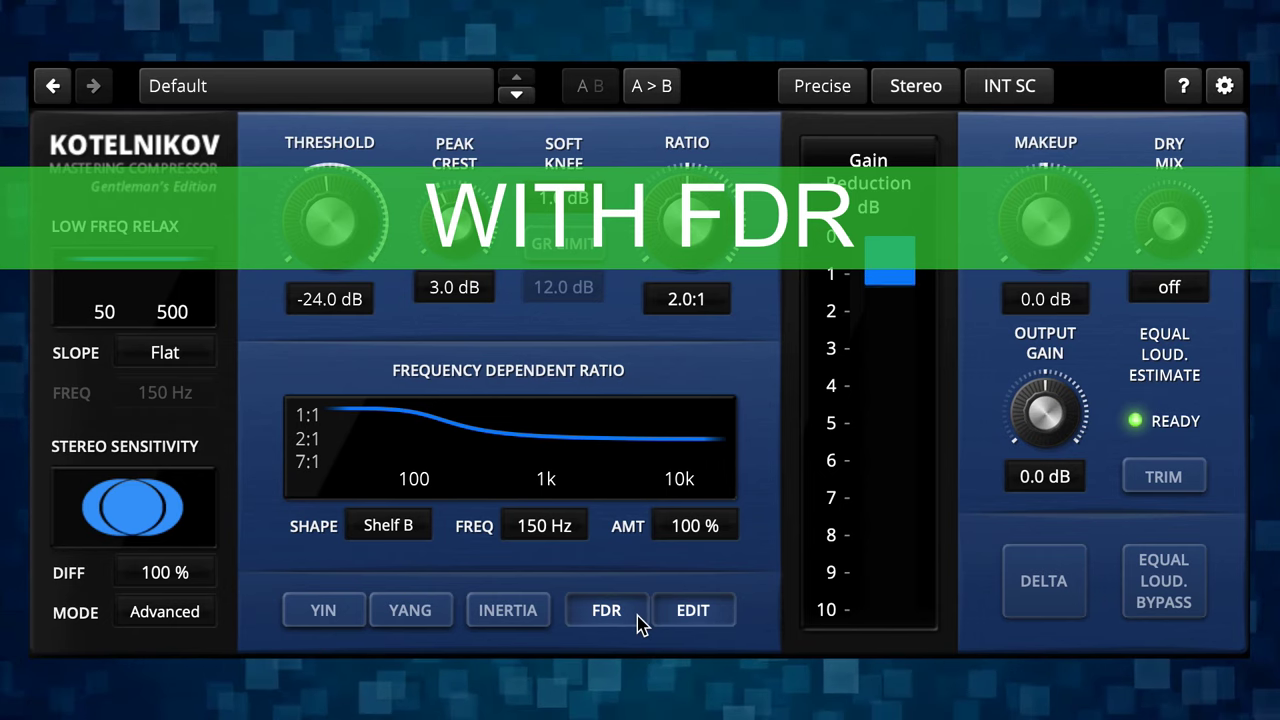
# Compare the compression with and without the Shelf B frequency dependent ratio by toggling FDR repeatedly, leaving it enabled
pyautogui.click(638, 615)
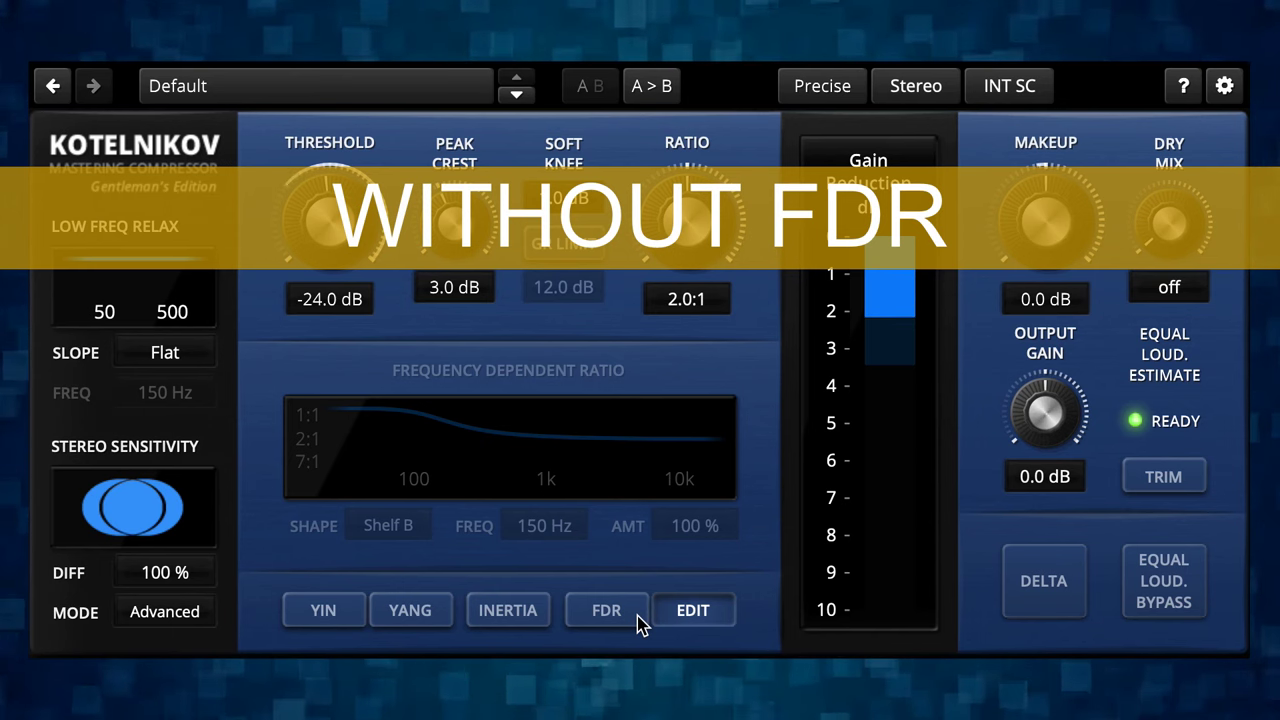
pyautogui.click(639, 618)
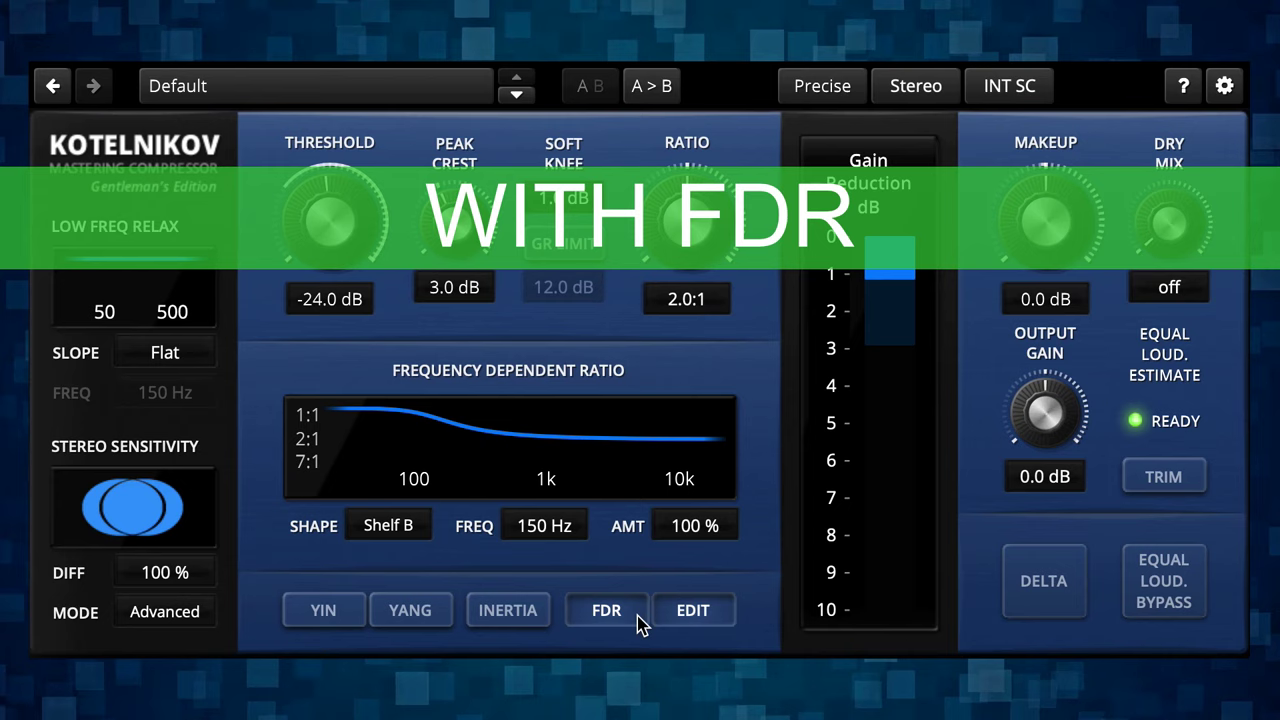
pyautogui.click(639, 618)
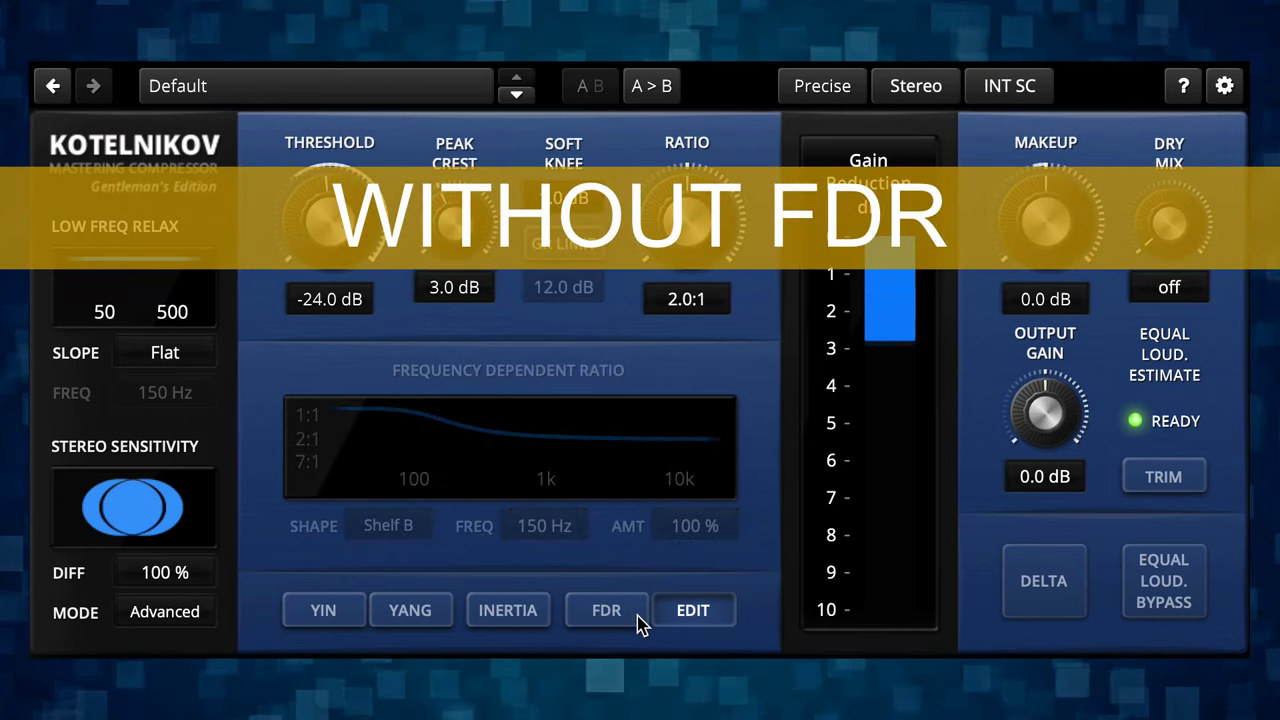
pyautogui.click(639, 618)
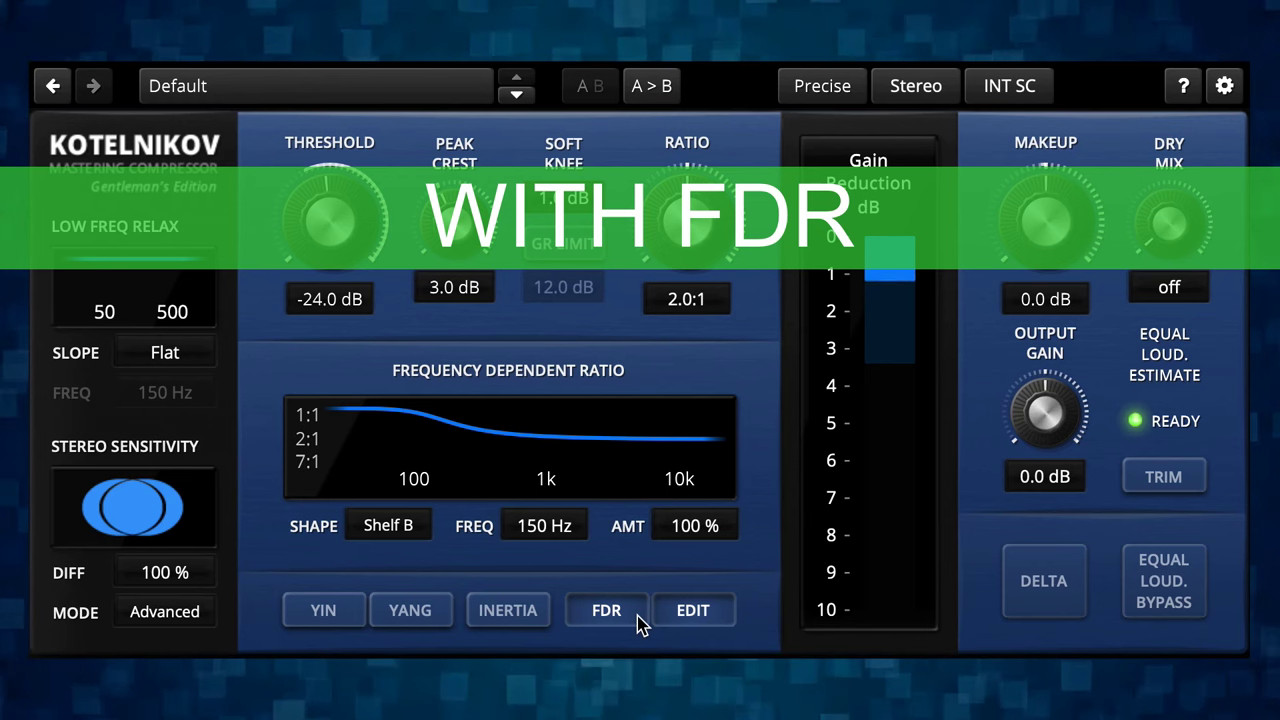
pyautogui.click(639, 618)
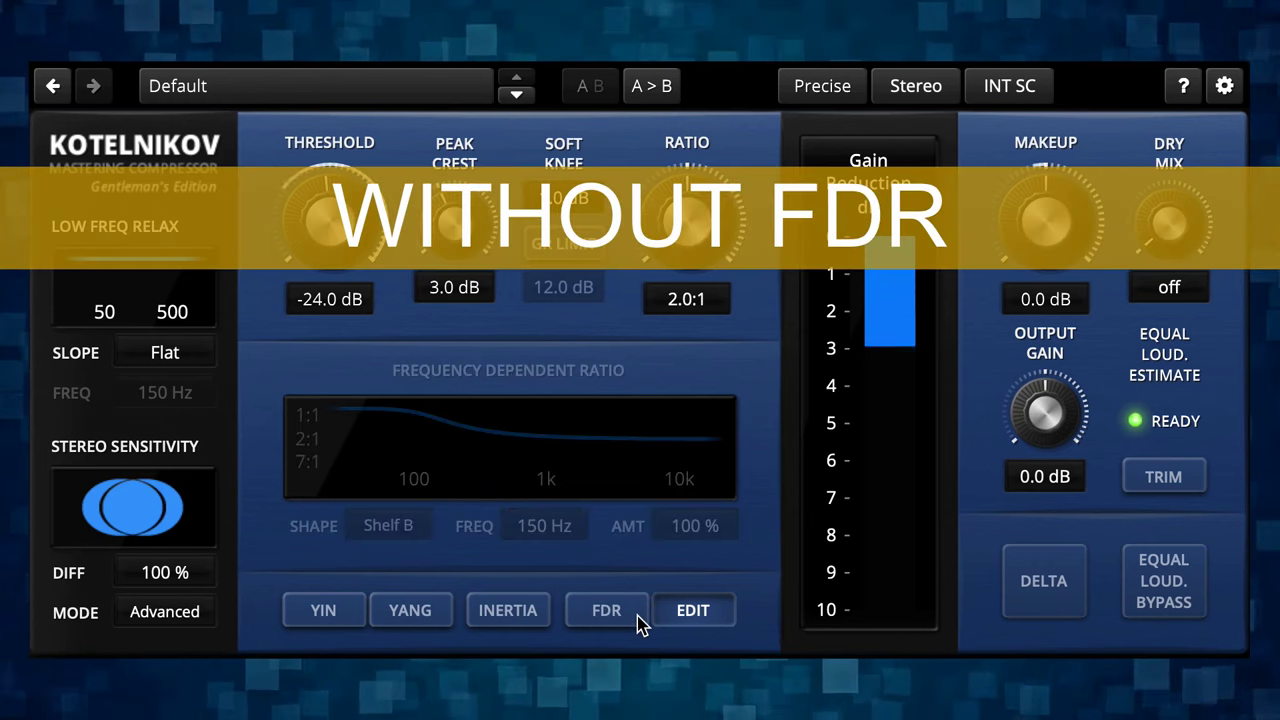
pyautogui.click(639, 618)
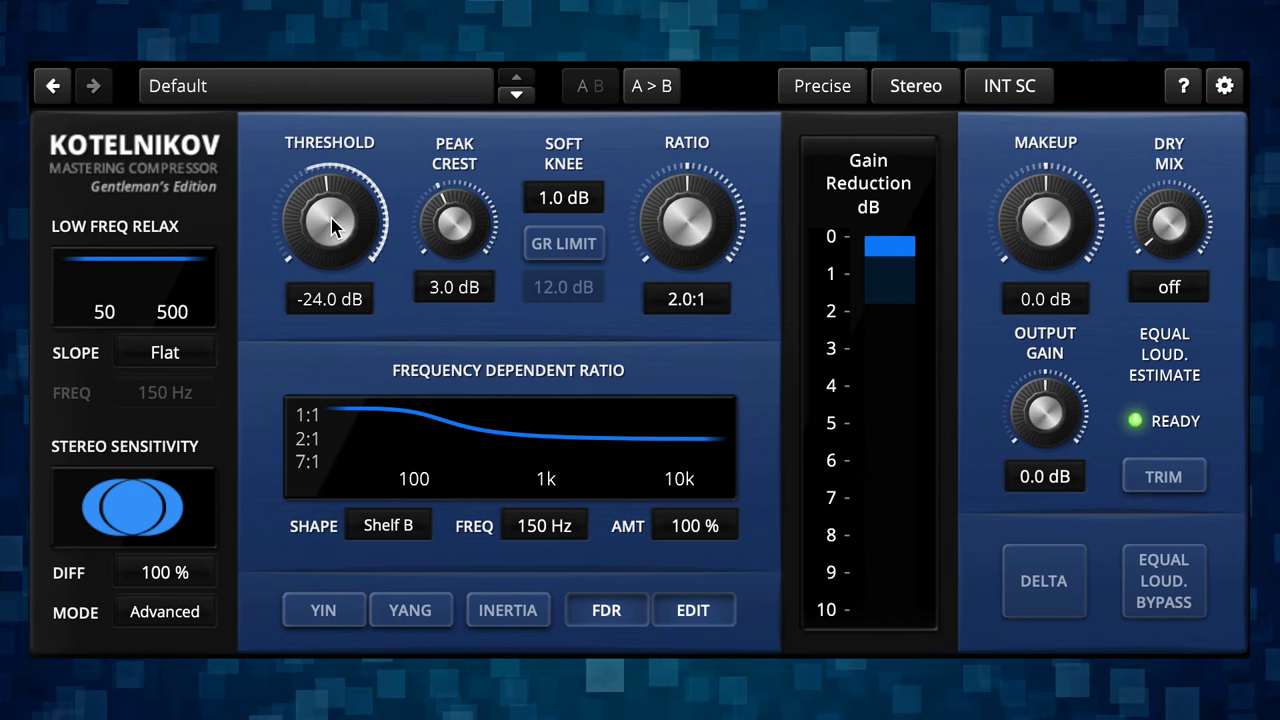
# Lower the threshold gradually to about -39 dB with the Shelf B frequency dependent ratio active
pyautogui.scroll(-3, 333, 226)
pyautogui.scroll(-10, 333, 226)
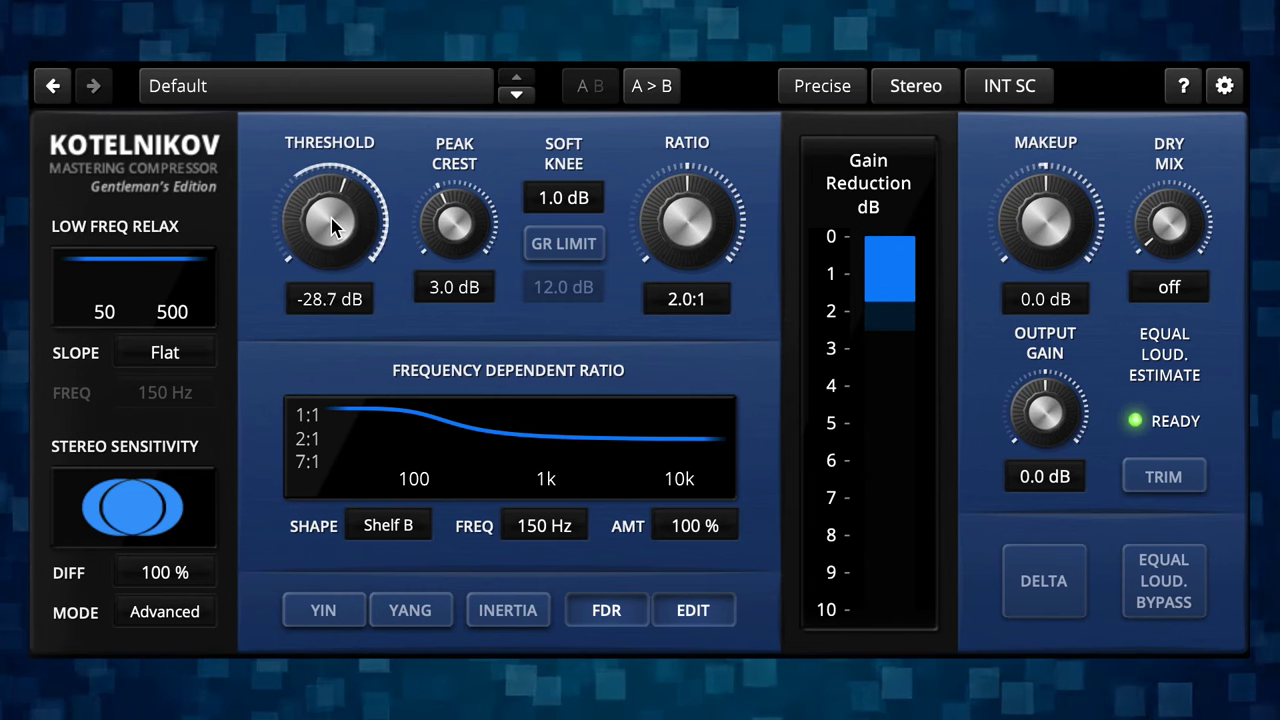
pyautogui.scroll(-11, 333, 226)
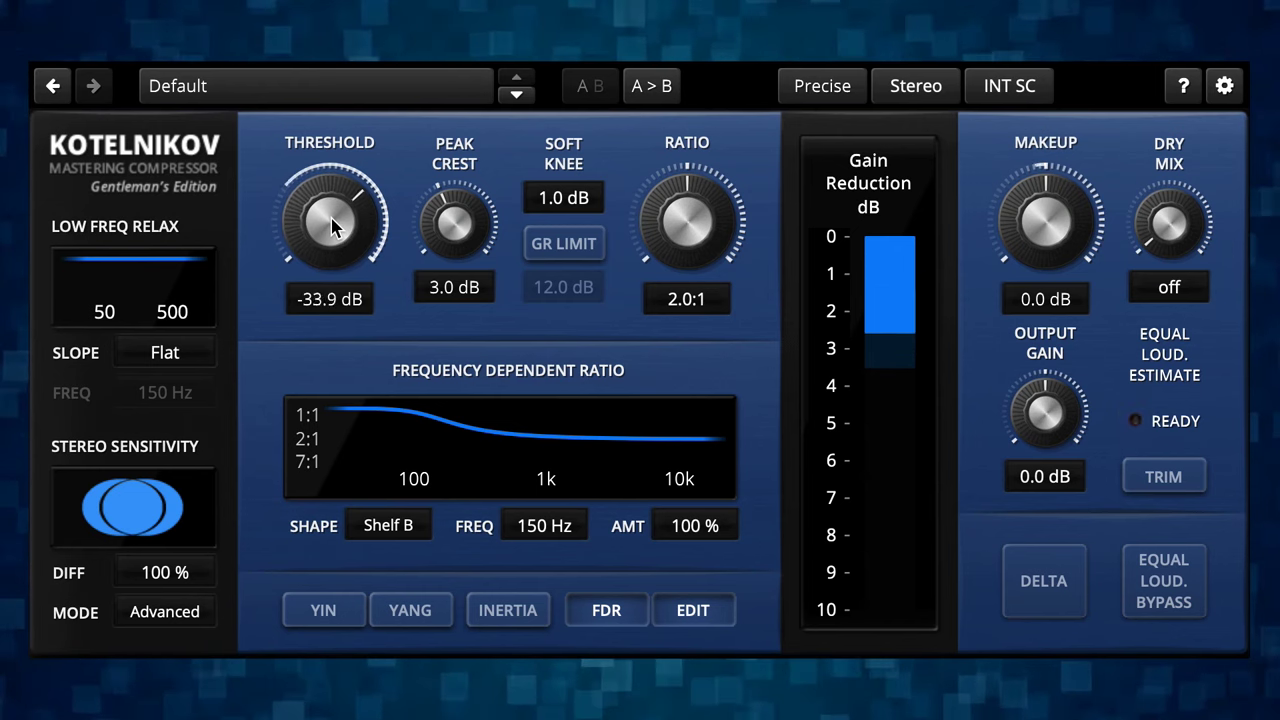
pyautogui.scroll(-10, 333, 226)
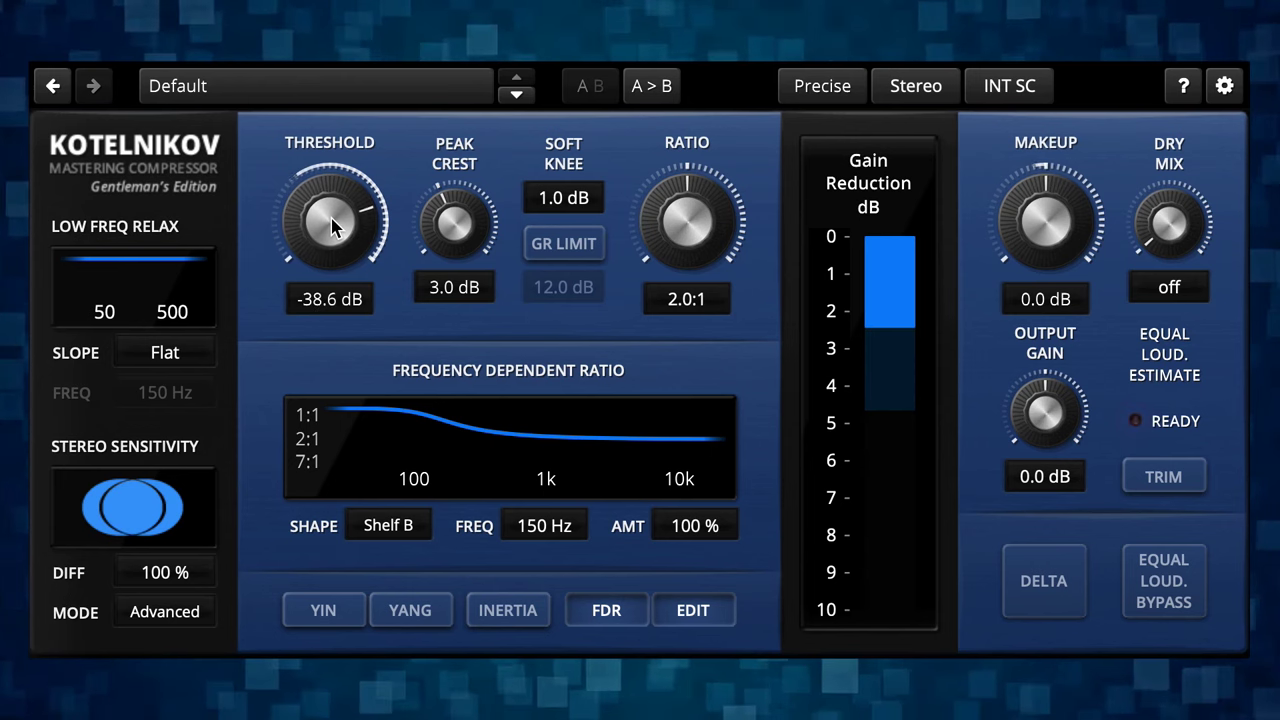
pyautogui.scroll(-1, 333, 226)
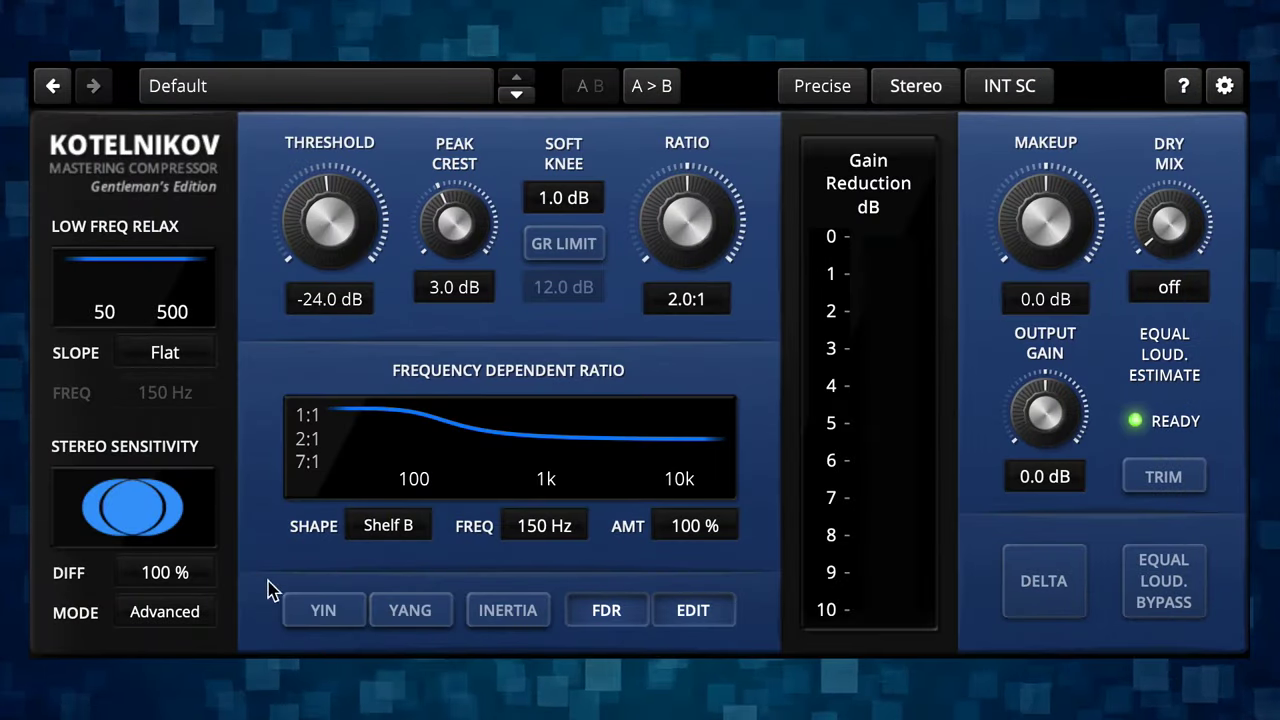
# Change the frequency dependent ratio's shape to Bell A, with its frequency at 671 Hz and amount at -100 %
pyautogui.click(417, 521)
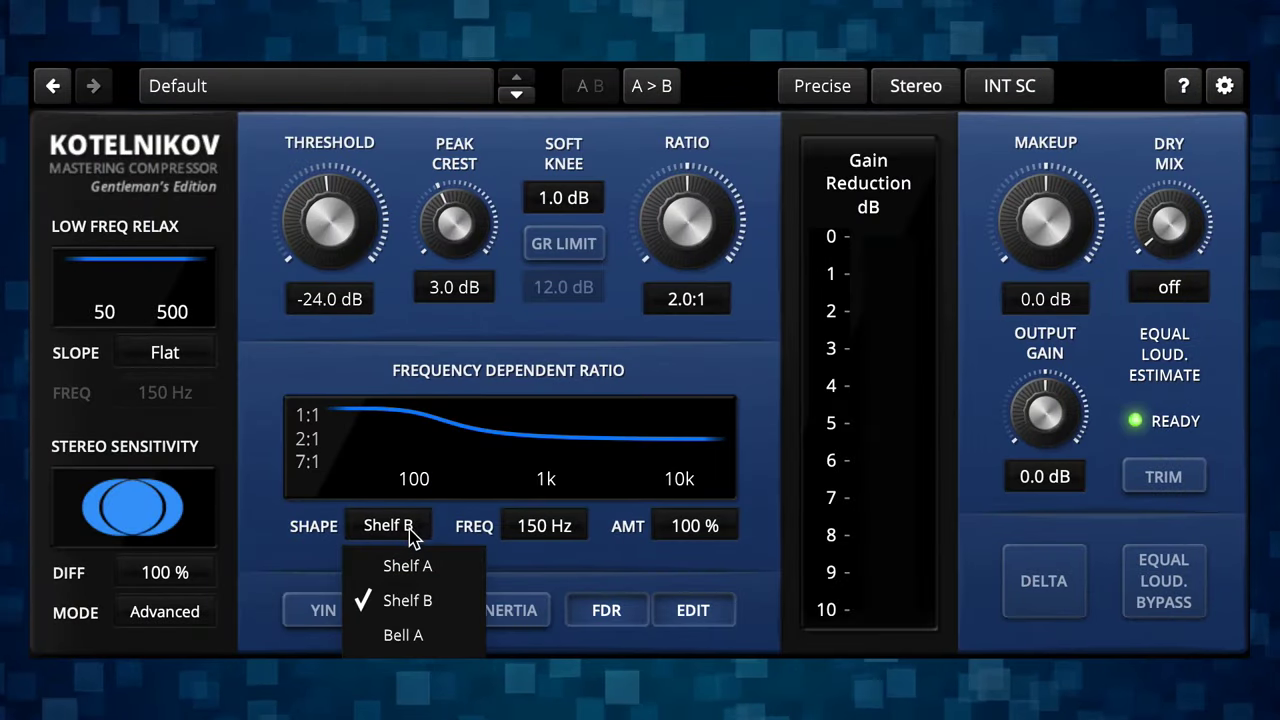
pyautogui.click(413, 632)
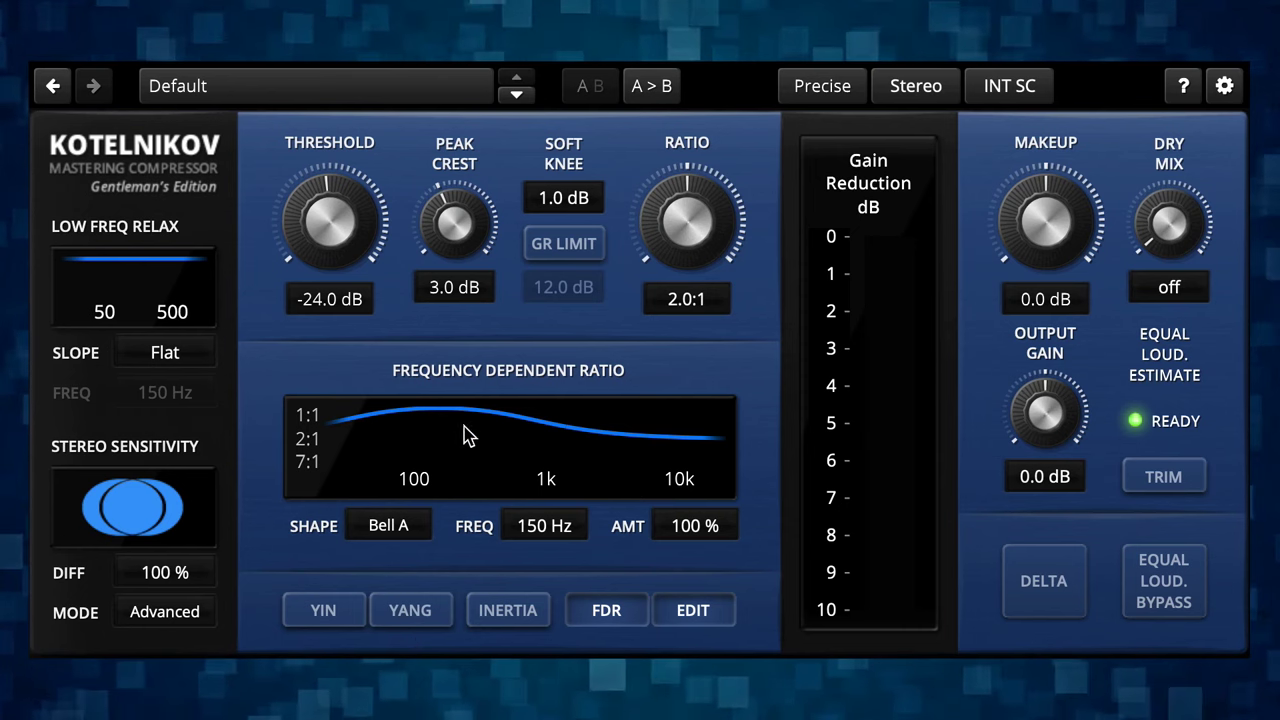
pyautogui.moveTo(455, 428); pyautogui.dragTo(532, 463)
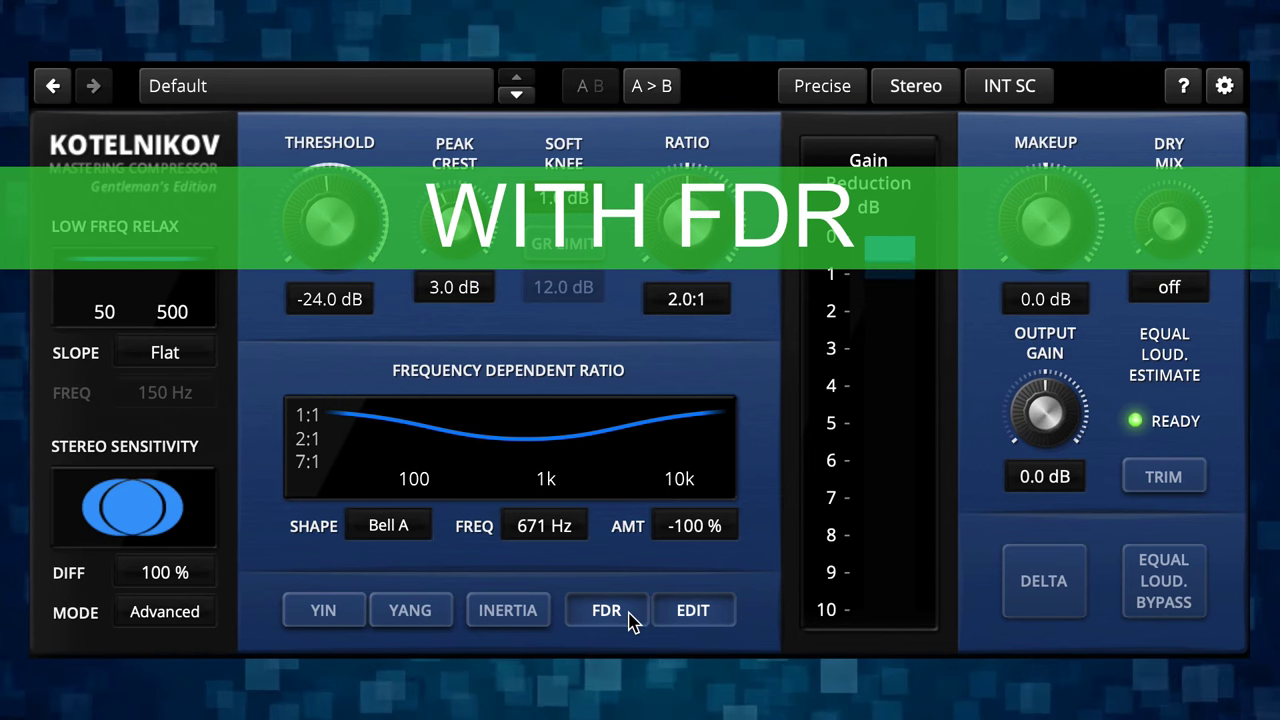
# Toggle FDR off and on repeatedly to compare the compression with and without the Bell A curve
pyautogui.click(630, 615)
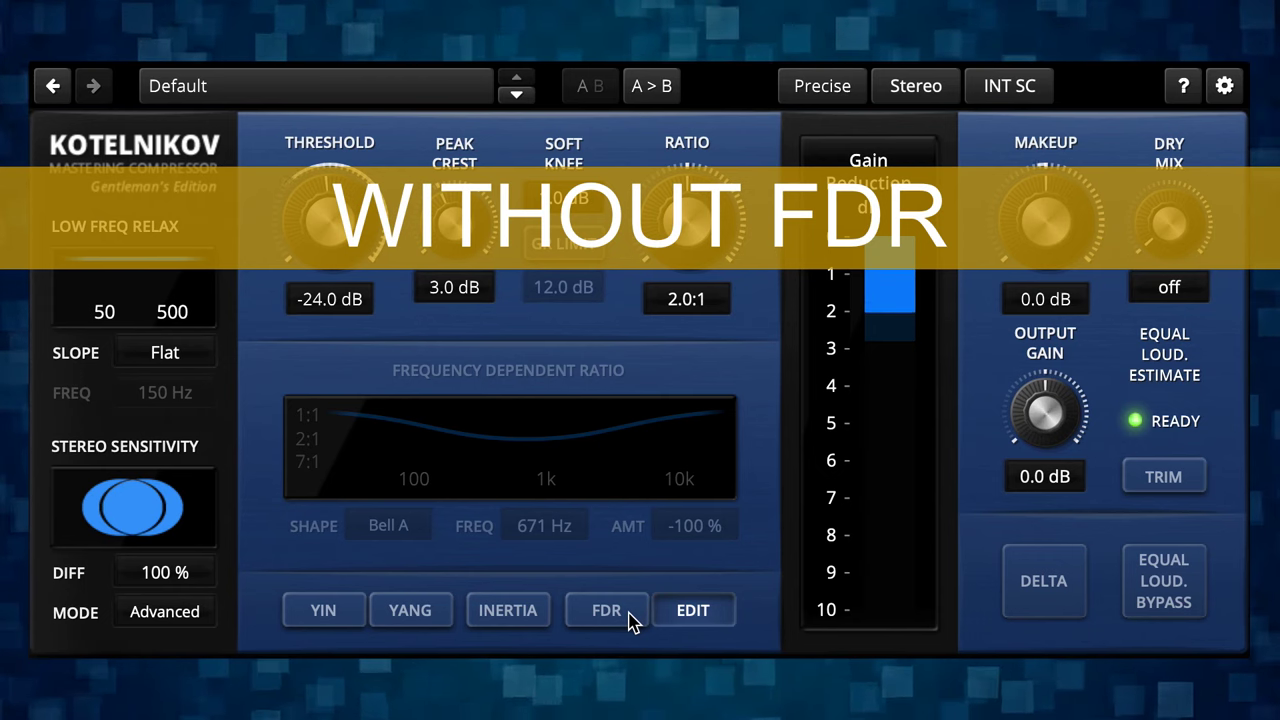
pyautogui.click(631, 618)
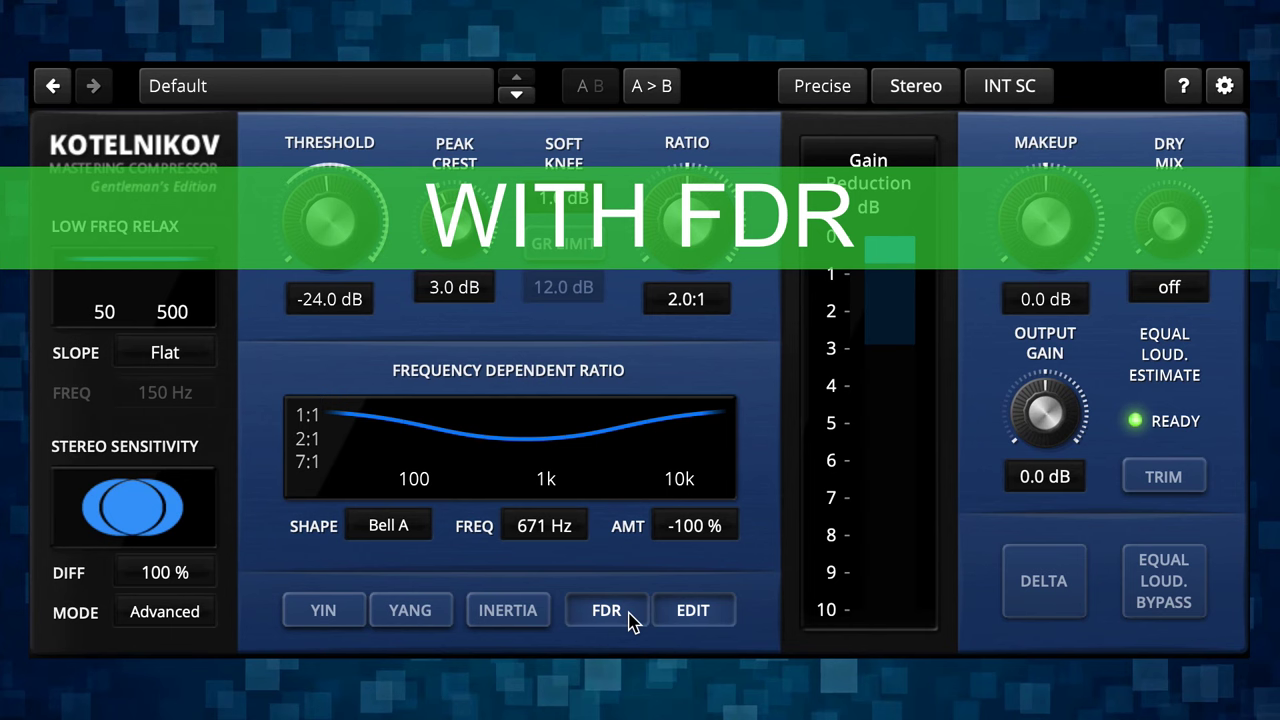
pyautogui.click(631, 618)
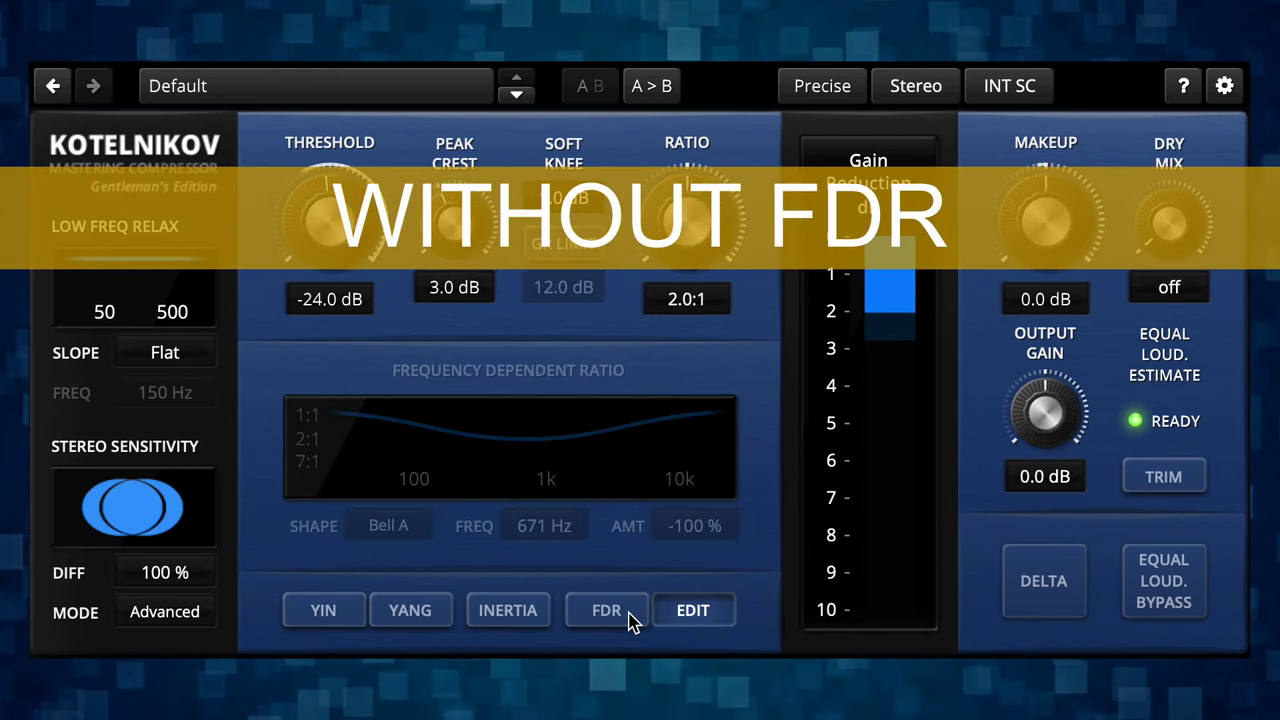
pyautogui.click(631, 618)
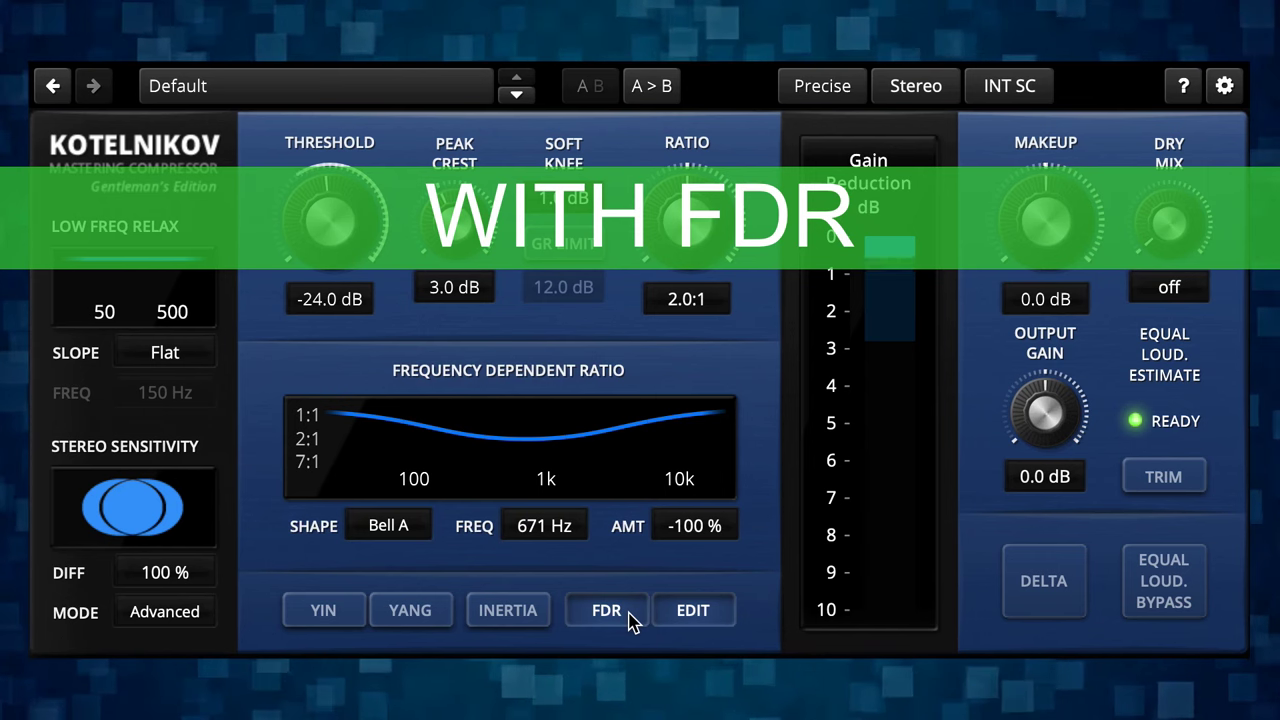
pyautogui.click(631, 618)
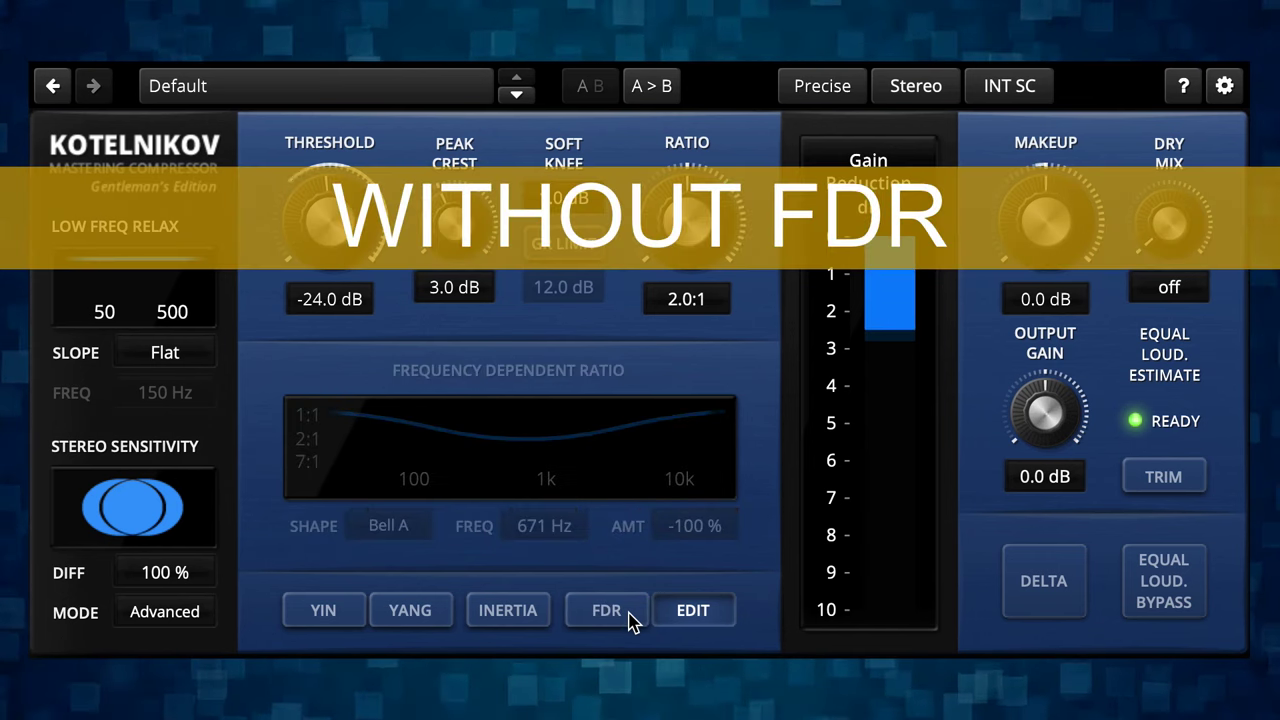
pyautogui.click(631, 618)
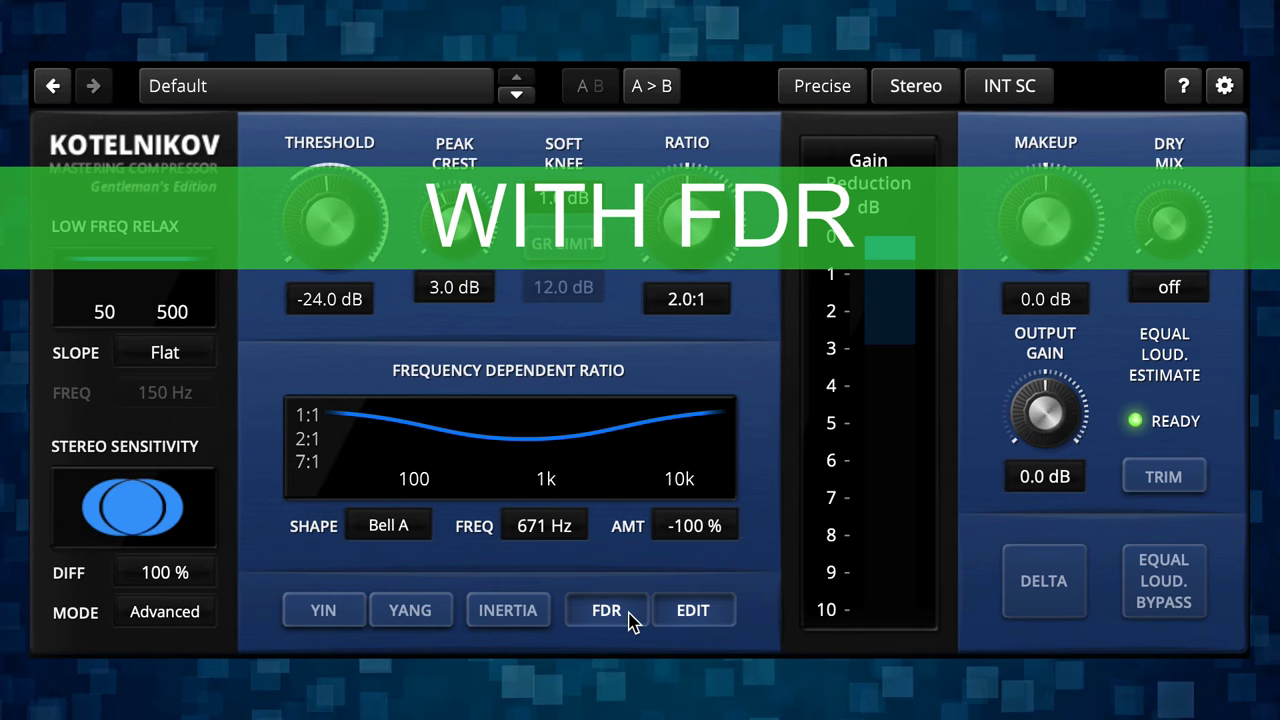
pyautogui.click(631, 618)
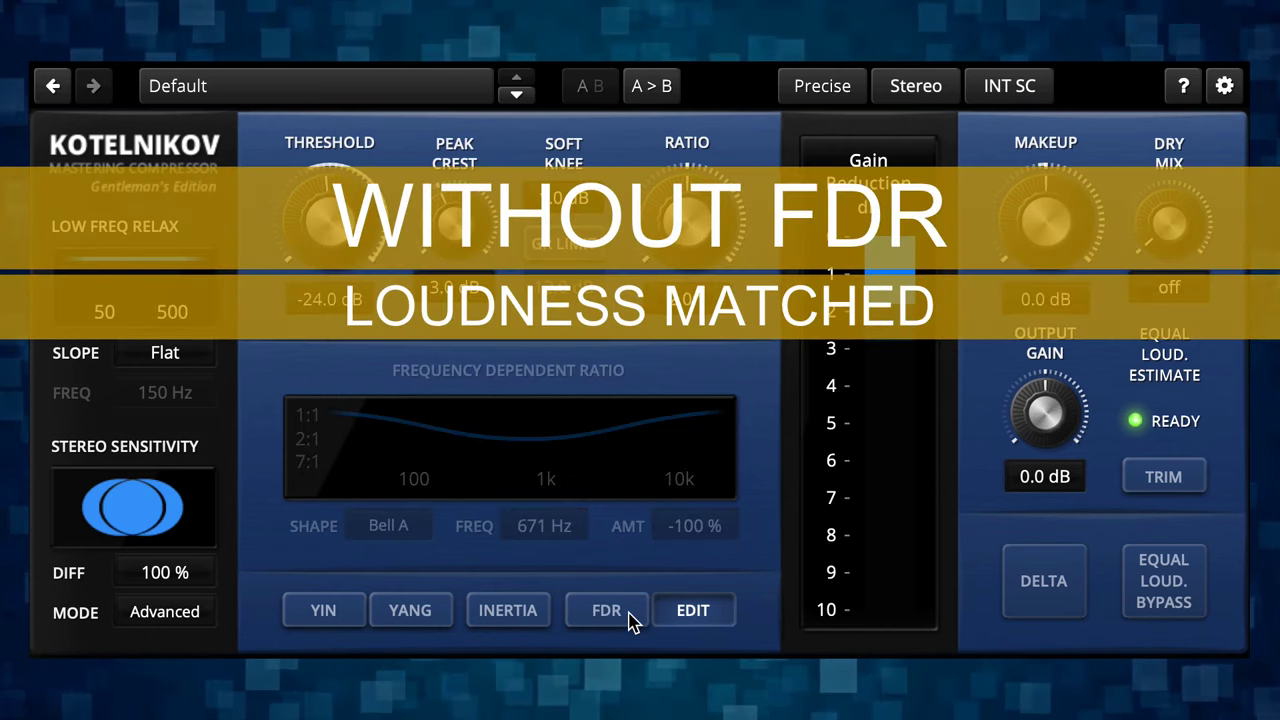
pyautogui.click(631, 618)
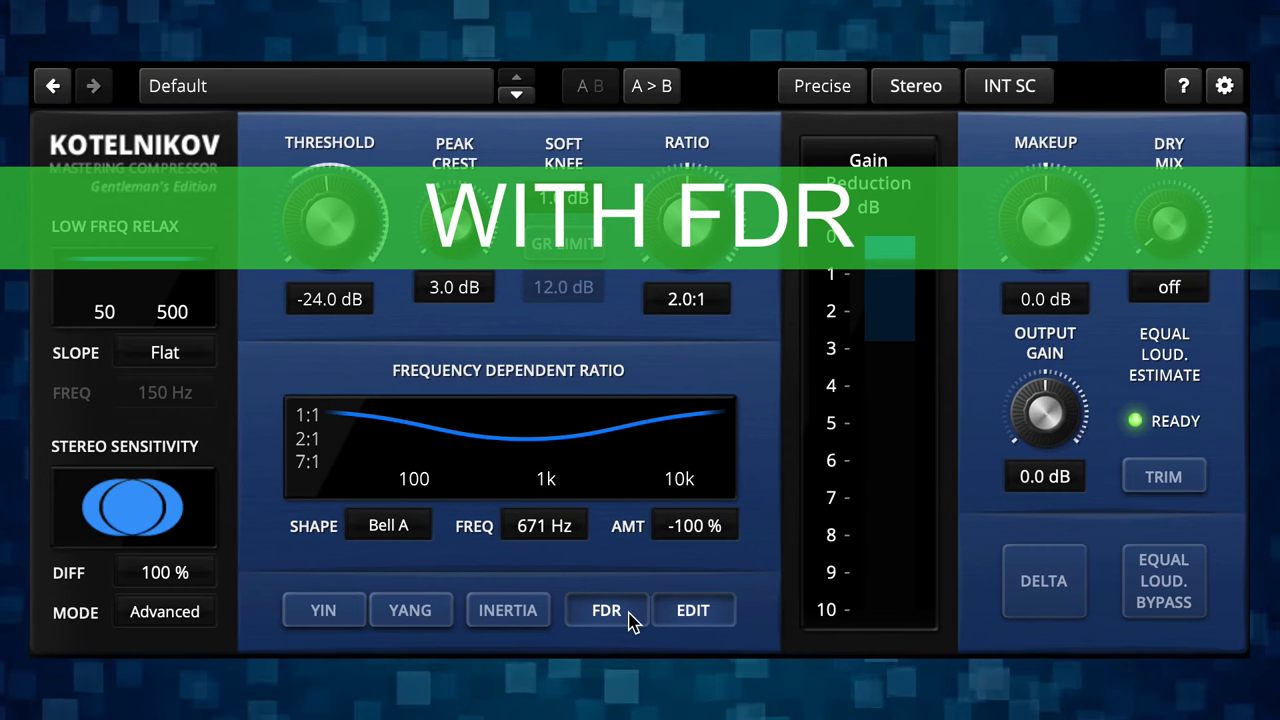
pyautogui.click(631, 618)
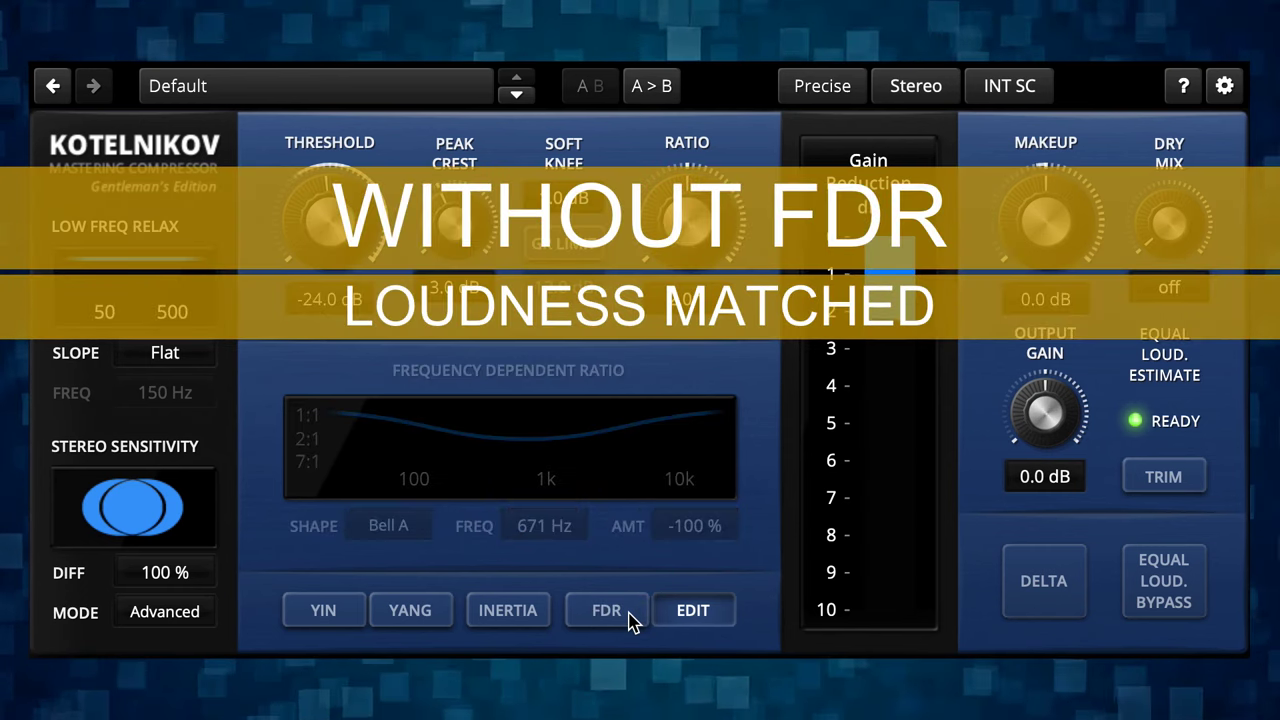
# Enable FDR again and lower the threshold gradually to about -43.9 dB with the Bell A curve active
pyautogui.click(631, 618)
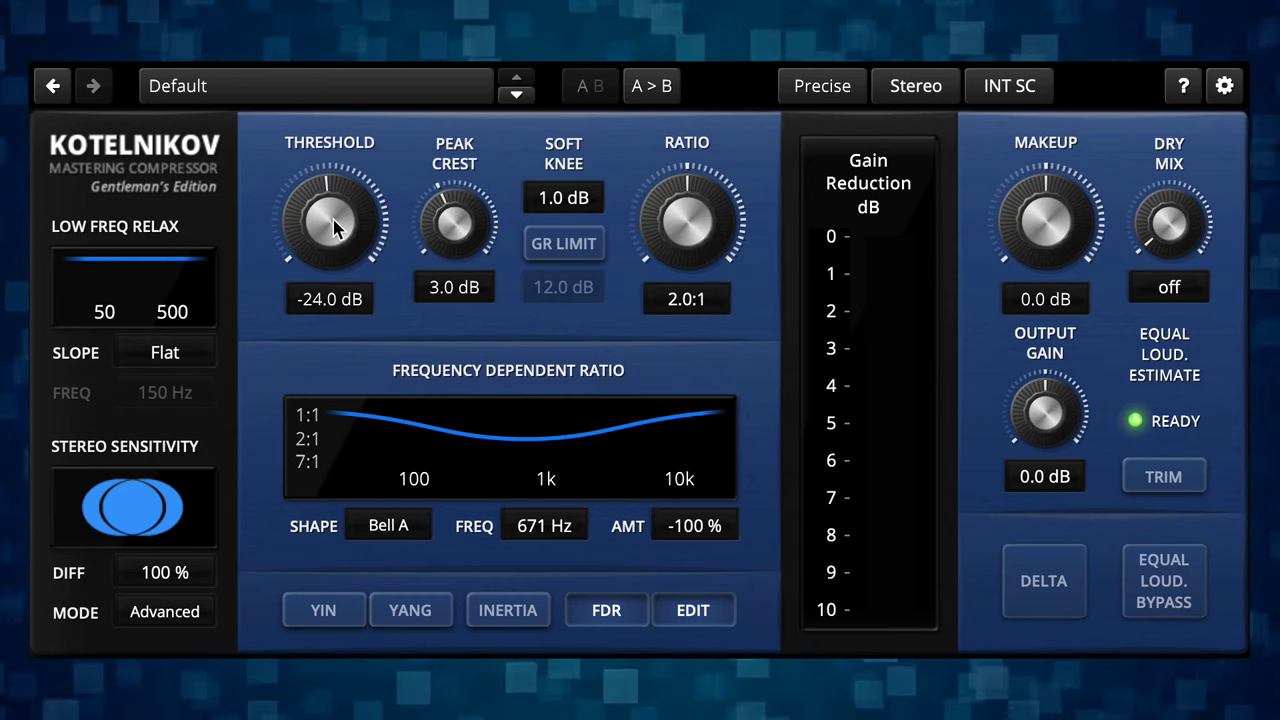
pyautogui.scroll(-3, 335, 228)
pyautogui.scroll(-15, 335, 228)
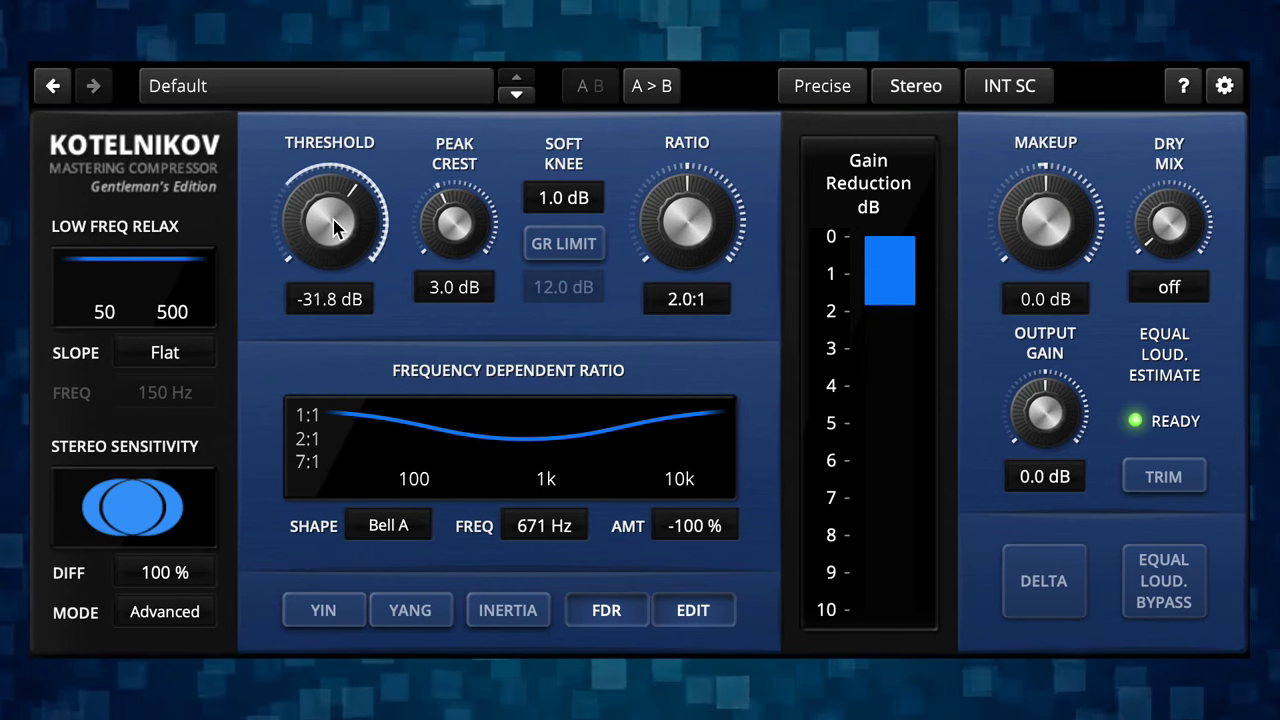
pyautogui.scroll(-3, 335, 228)
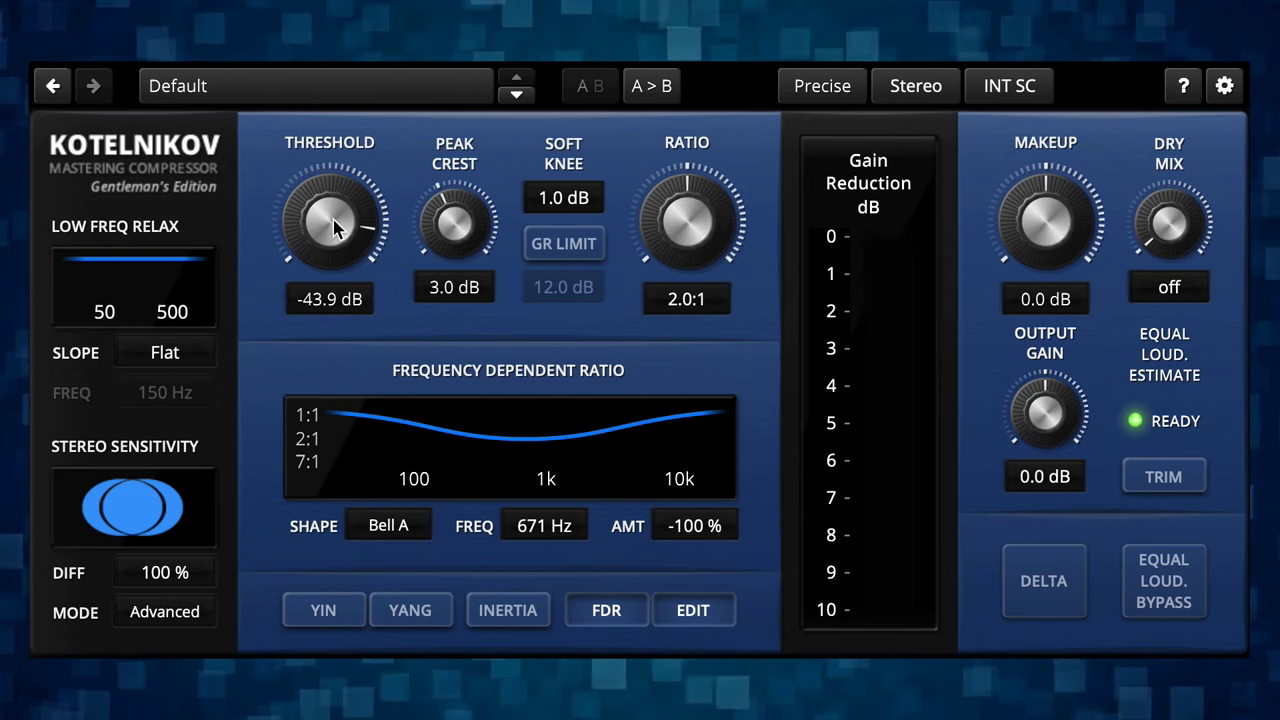
pyautogui.doubleClick(335, 226)
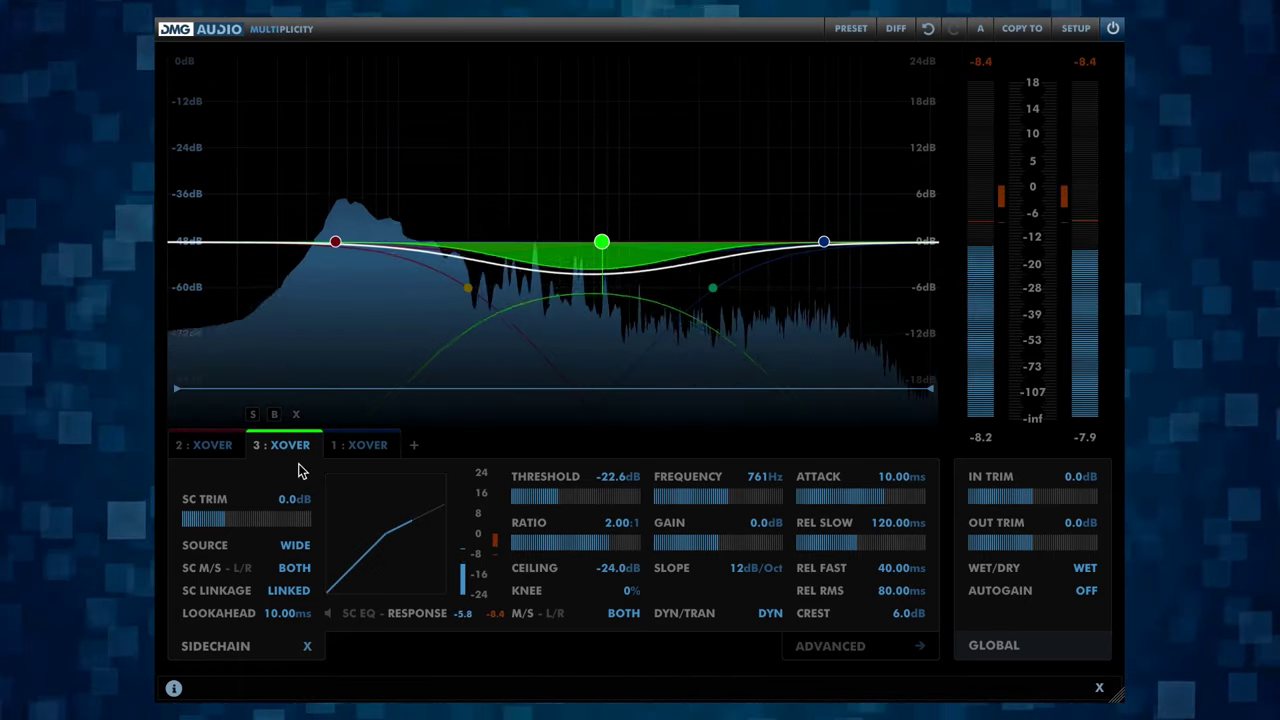
# Switch to DMG Audio Multiplicity and examine the compression settings of the low (2) and high (1) crossover bands
pyautogui.click(212, 442)
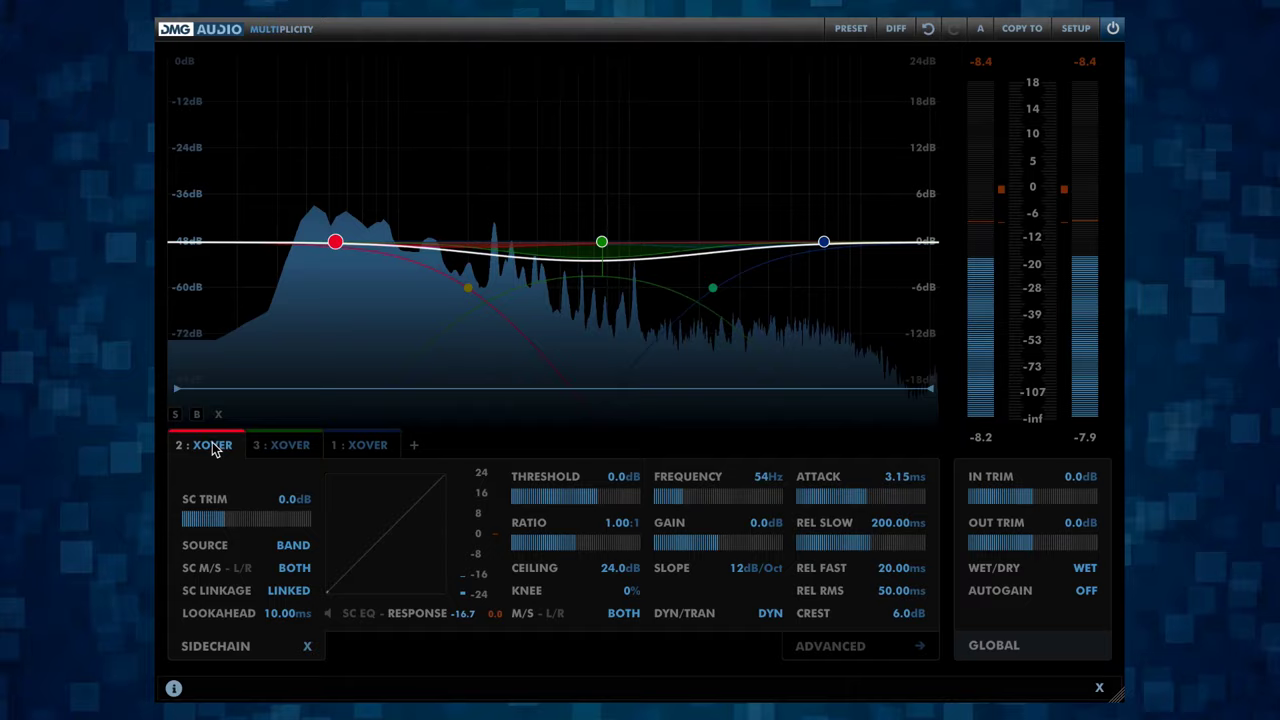
pyautogui.click(370, 448)
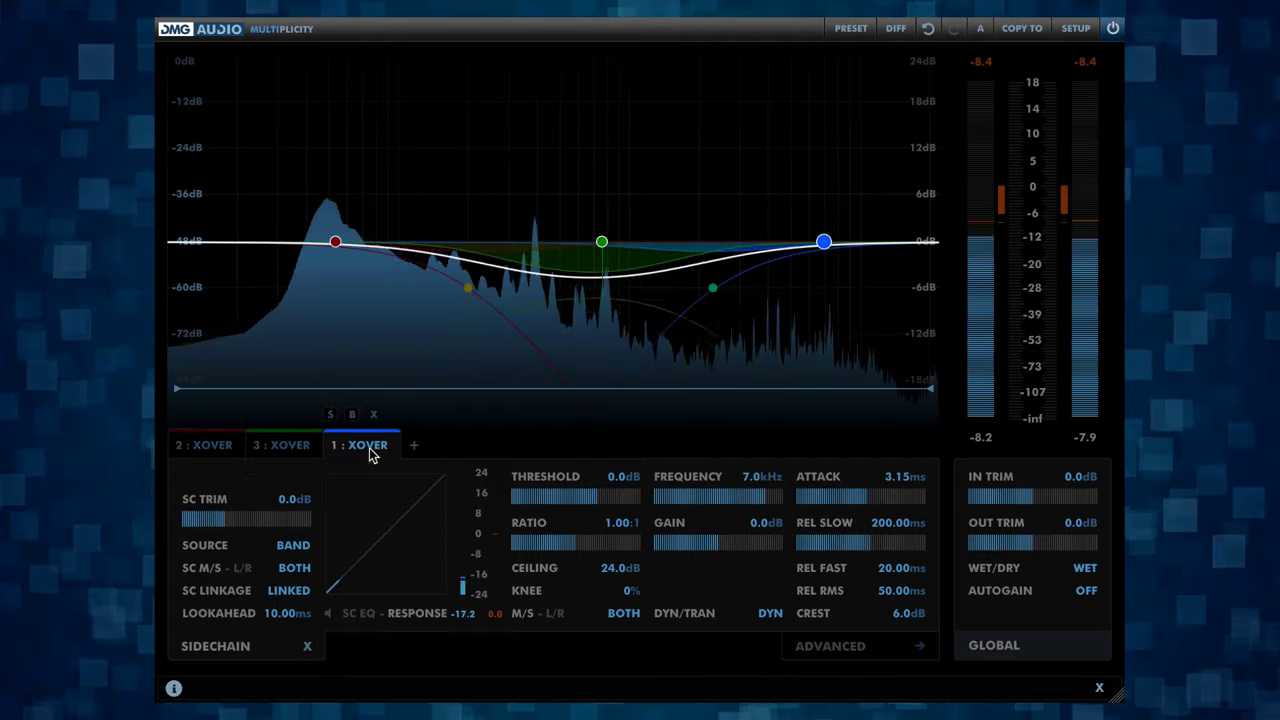
pyautogui.click(208, 445)
# Review the sidechain source options of the middle crossover band (3), keeping WIDE as its trigger source
pyautogui.click(293, 448)
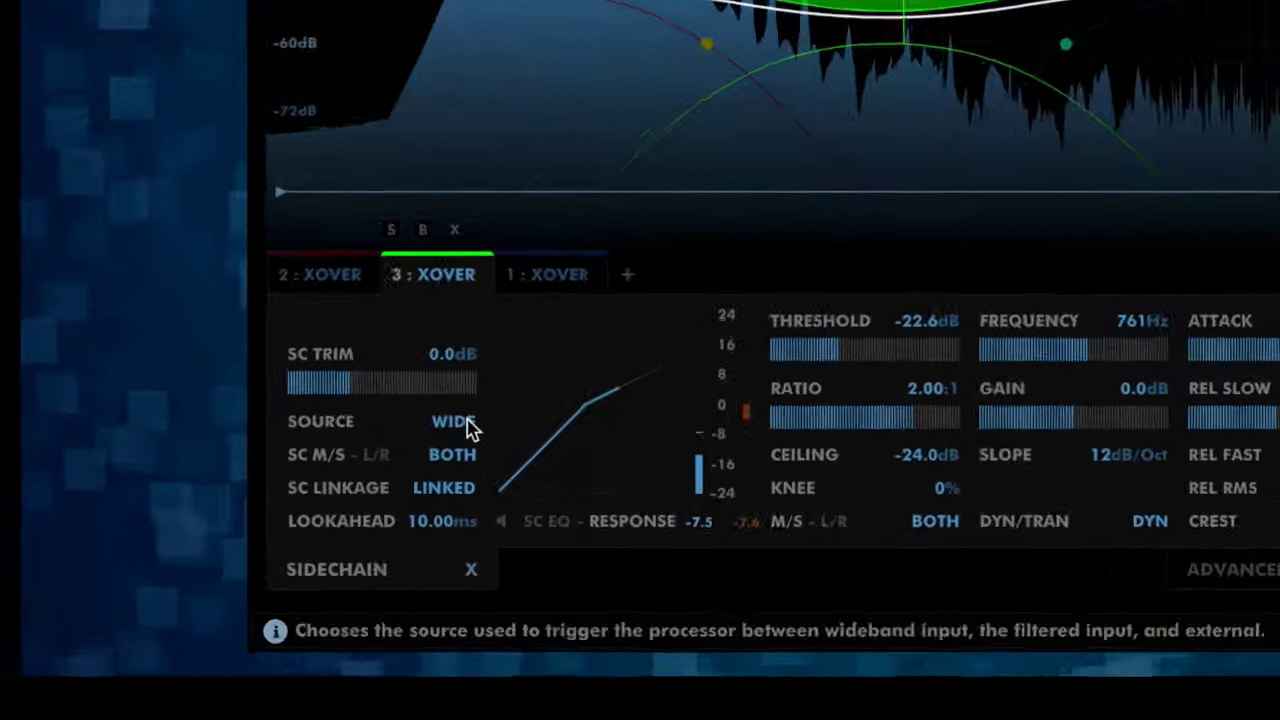
pyautogui.click(303, 546)
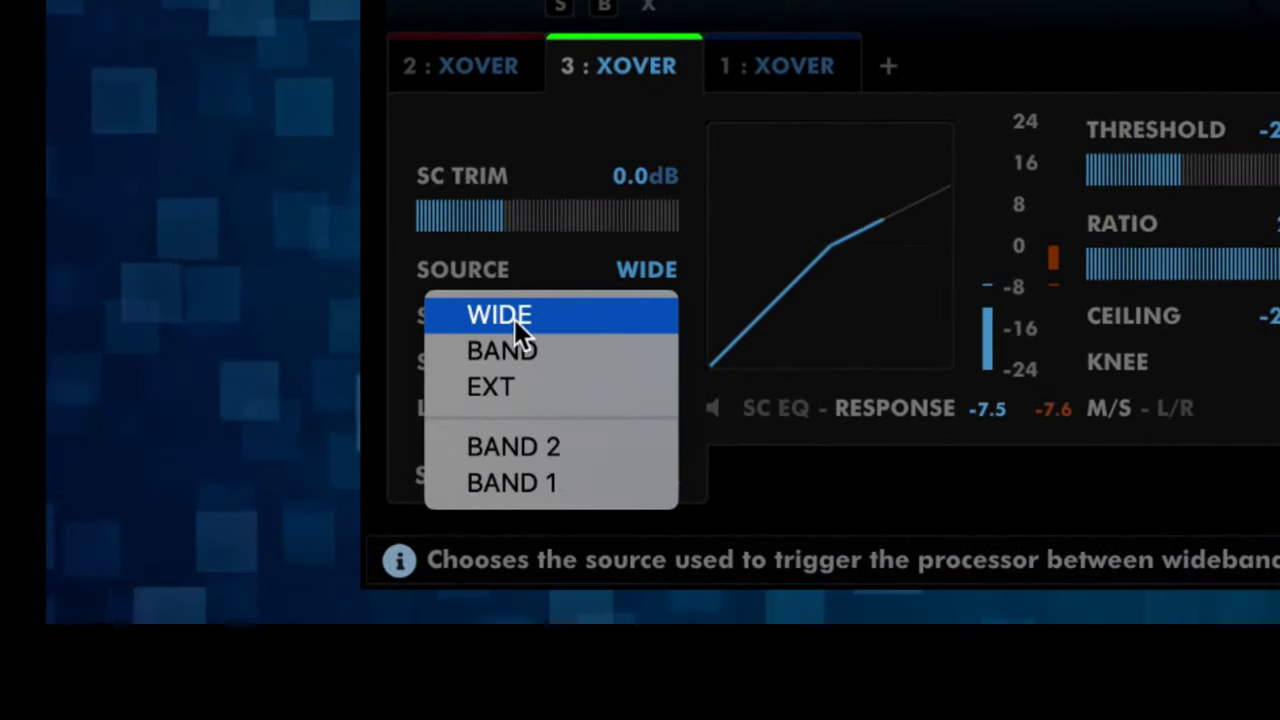
pyautogui.click(572, 324)
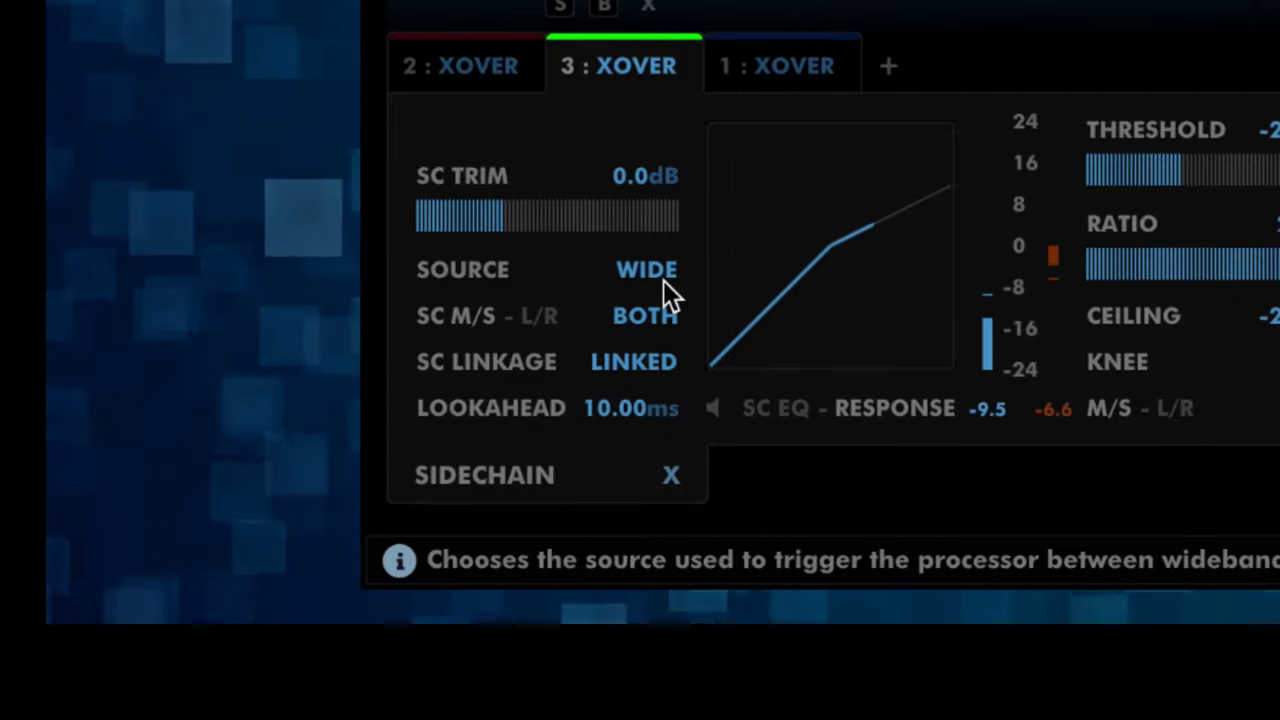